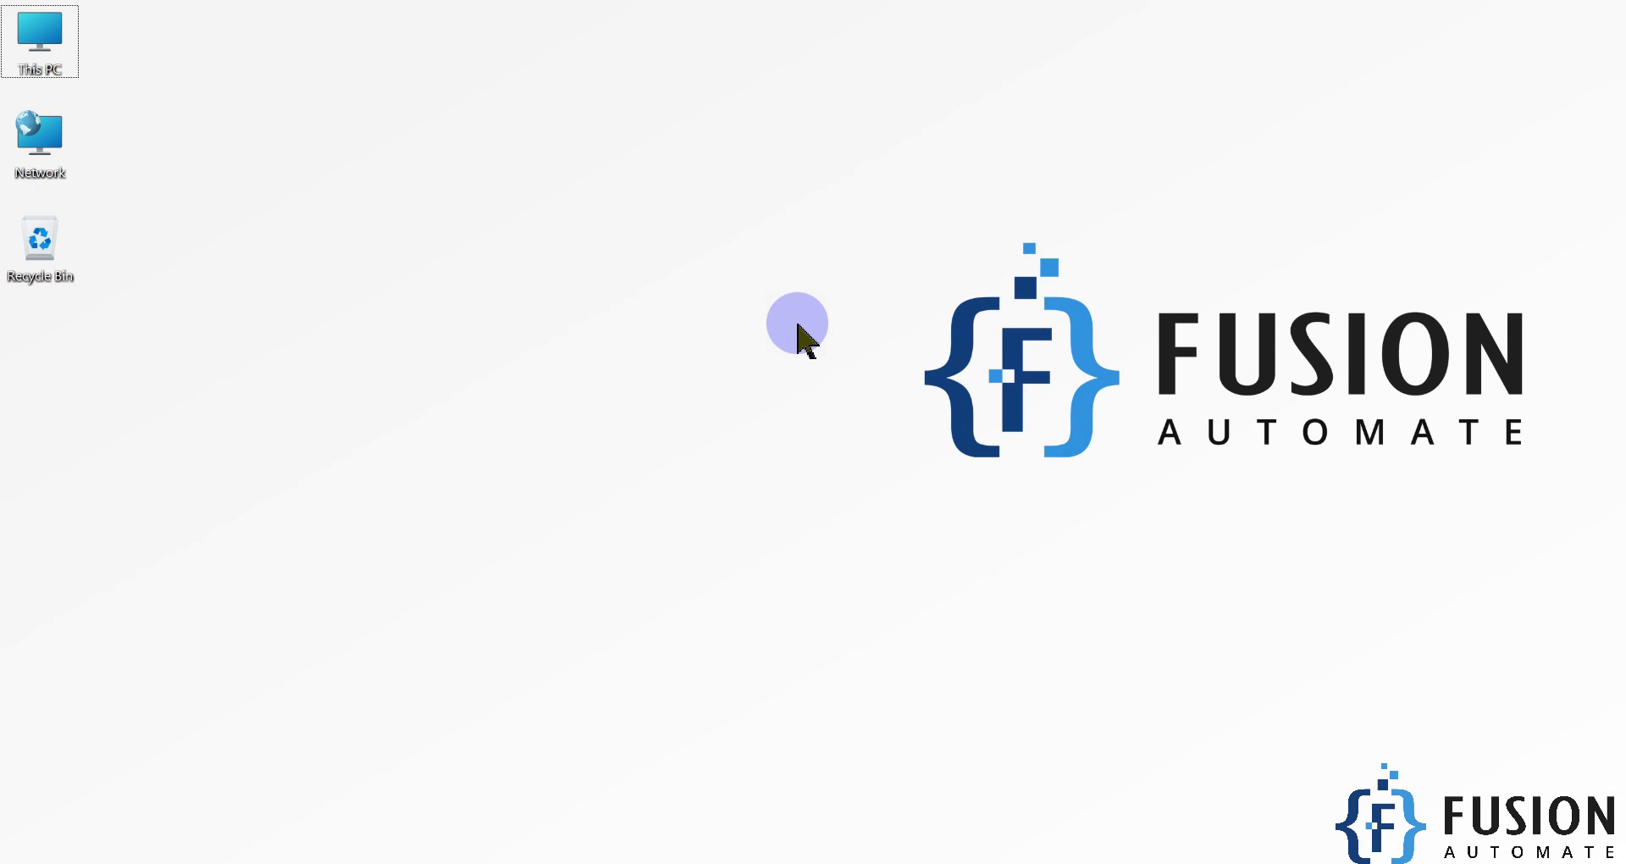
Step: Launch Modbus Slave from its desktop shortcut
left_click(668, 859)
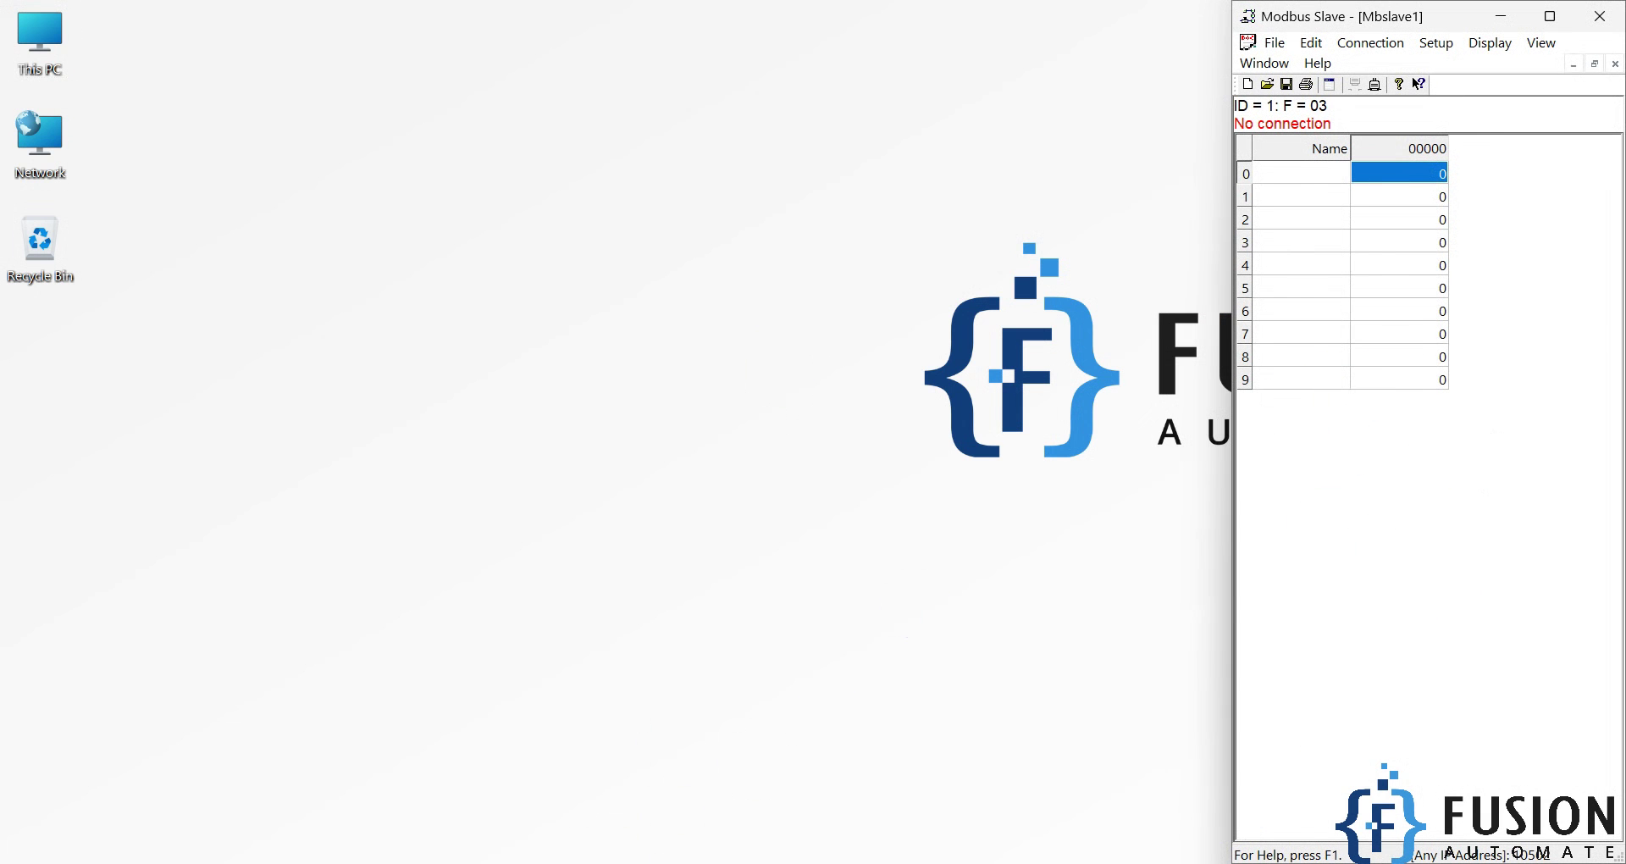
Step: Place the Write_HR_MBTCP.vi front panel (127.0.0.1, port 10502, unit ID 1) beside Modbus Slave
mouse_move(550, 860)
left_click(612, 814)
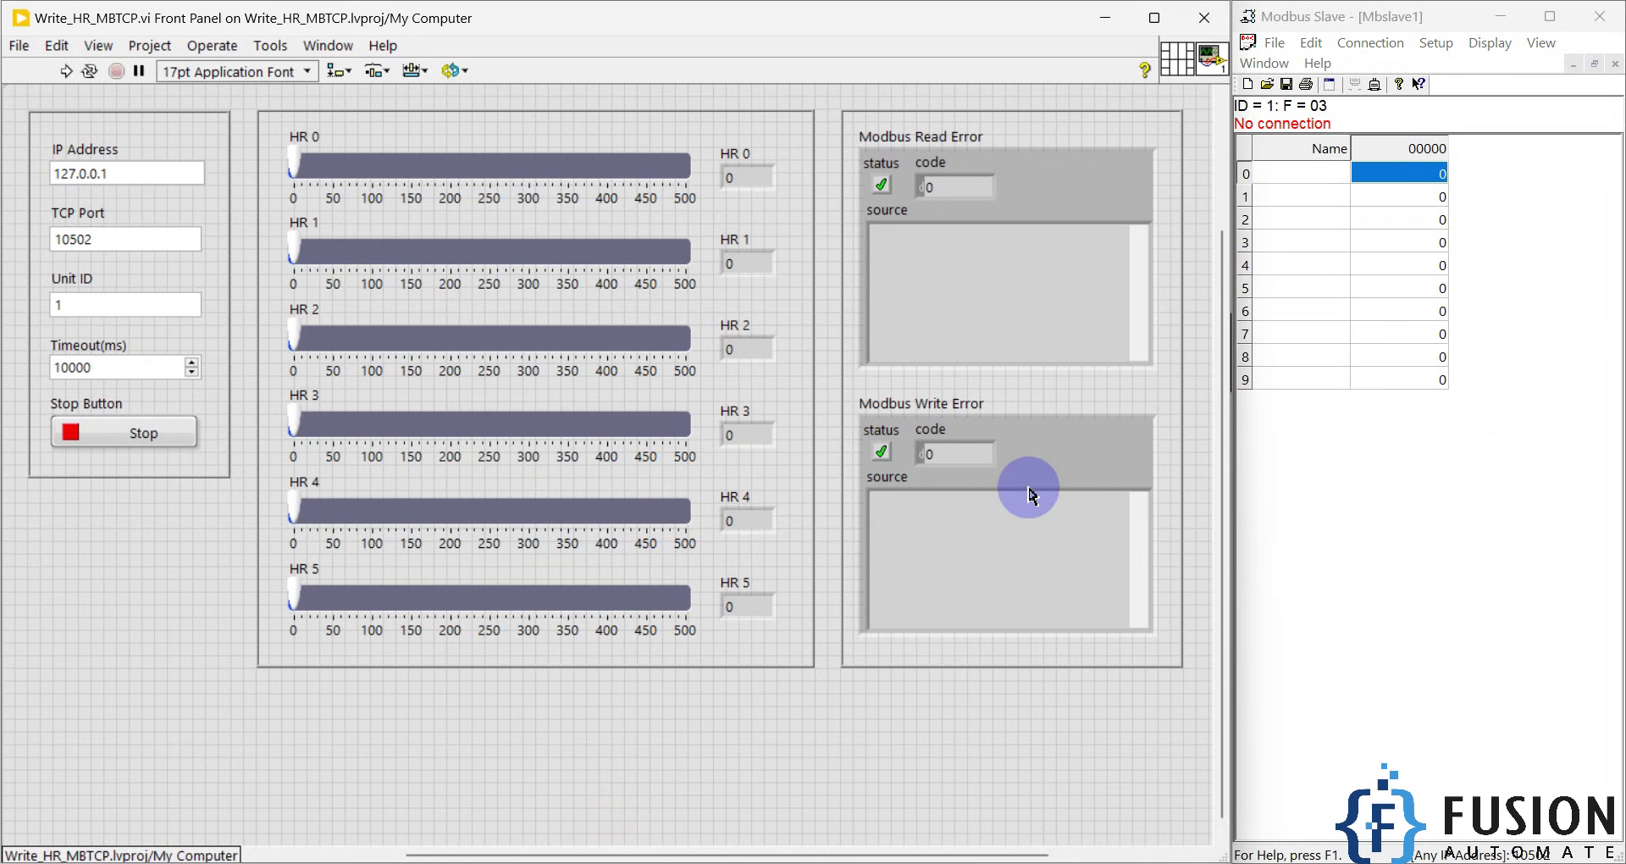
left_click_drag(998, 749, 875, 349)
left_click(1239, 256)
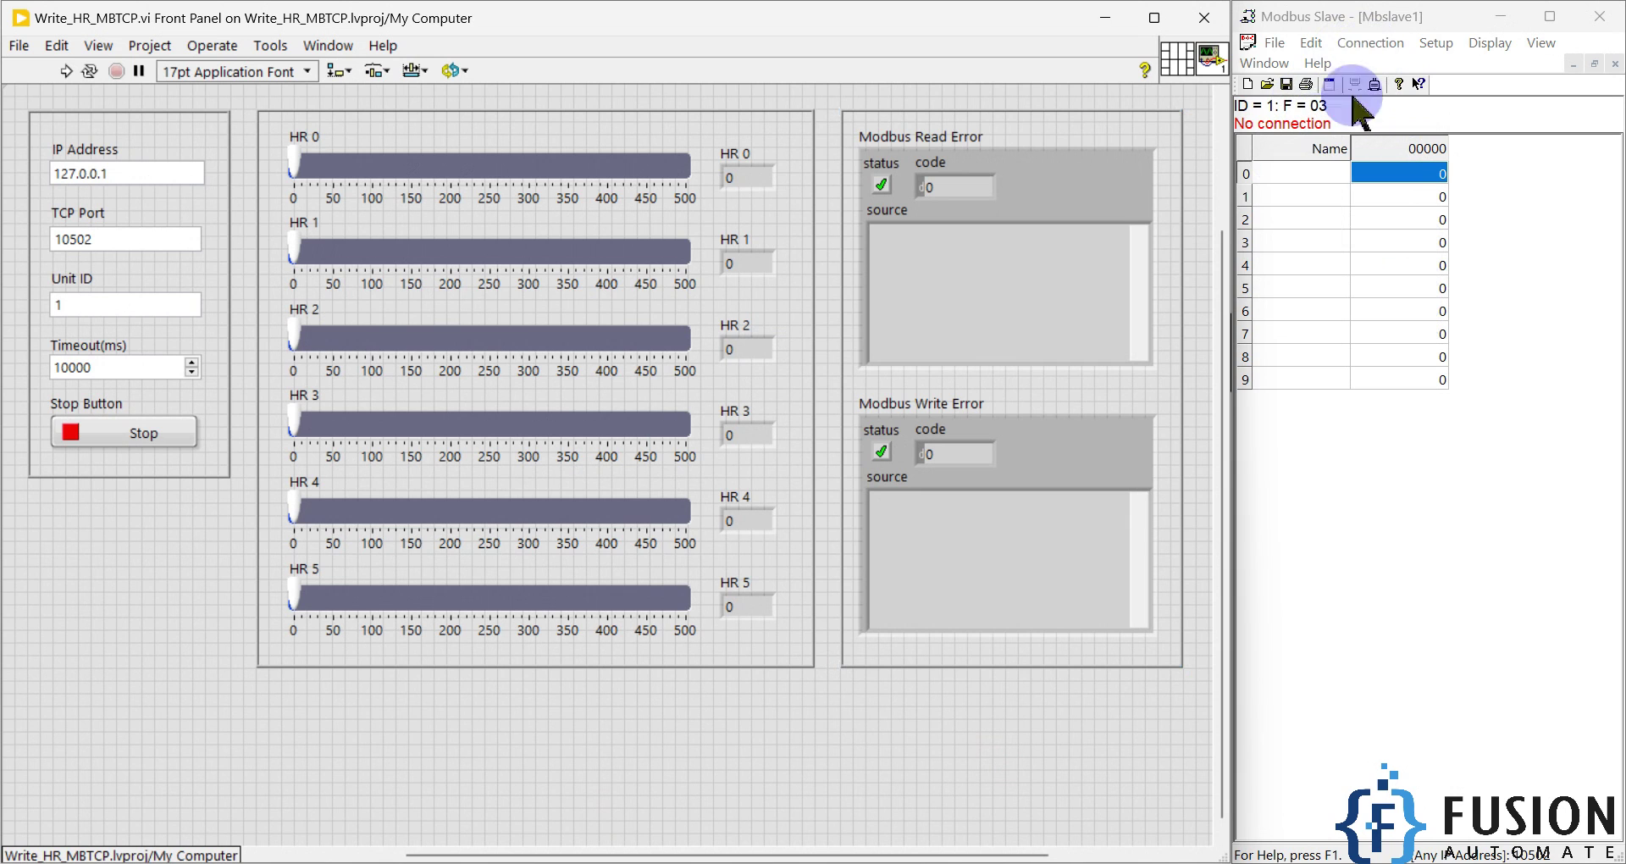
left_click(1436, 43)
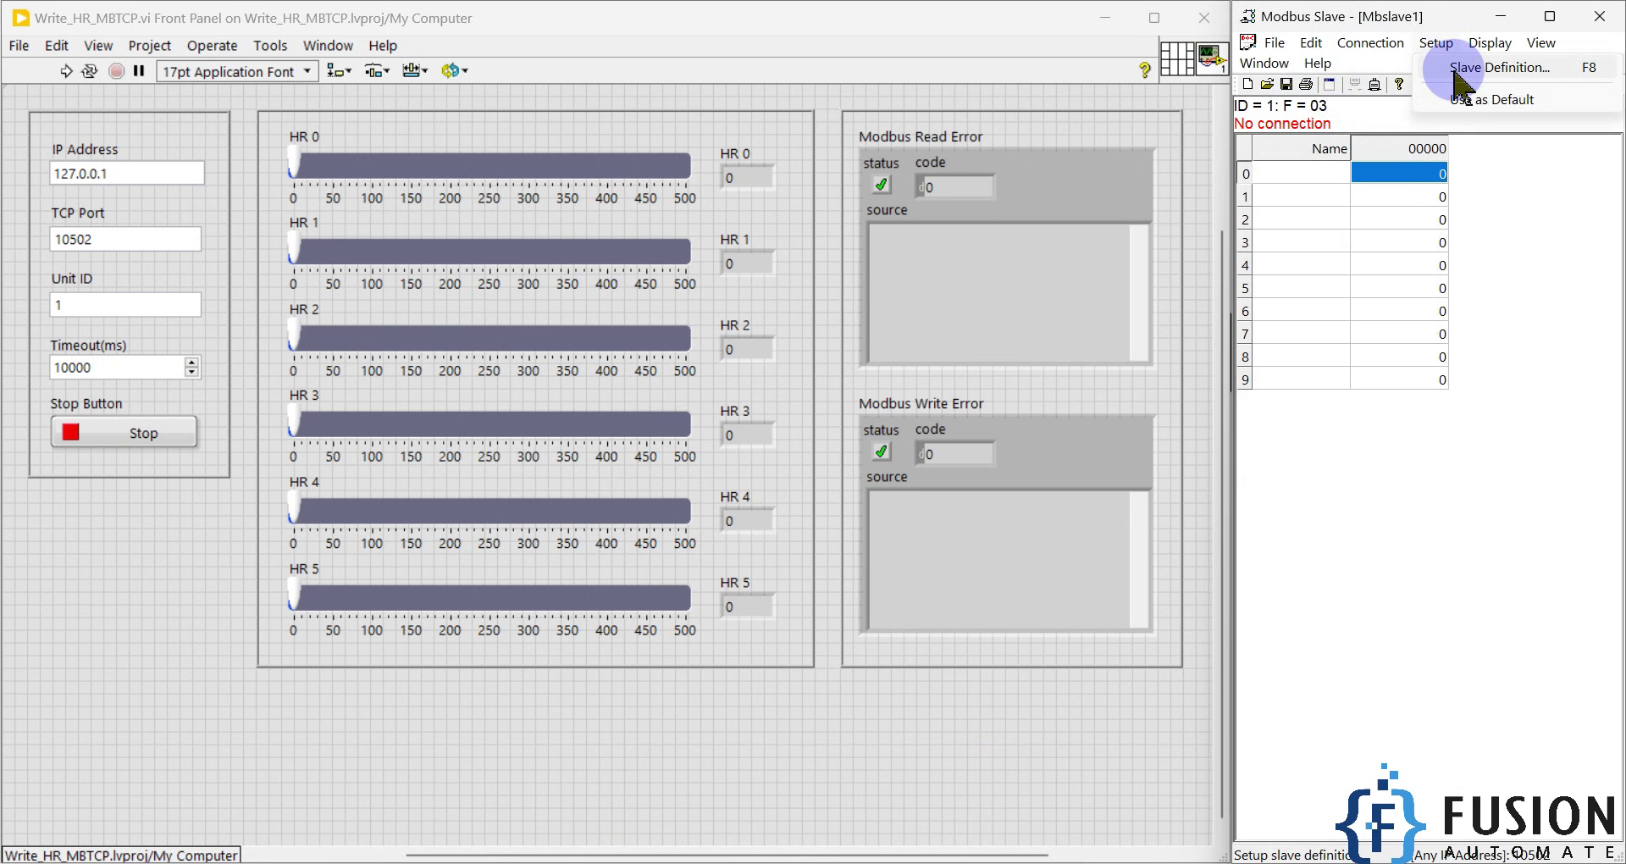
left_click(1454, 69)
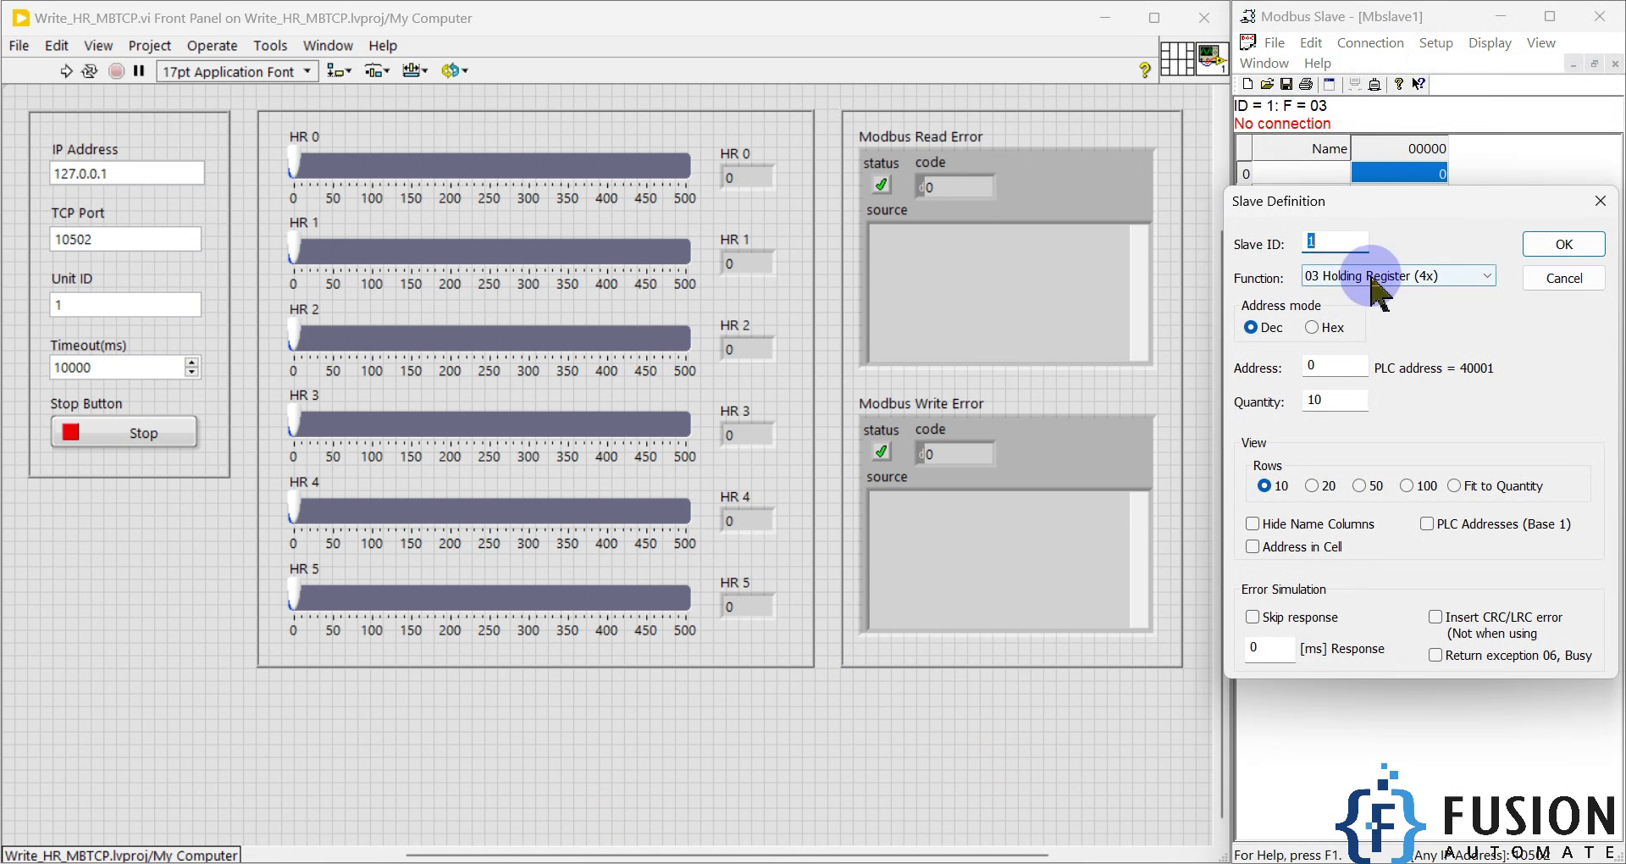
mouse_move(1400, 288)
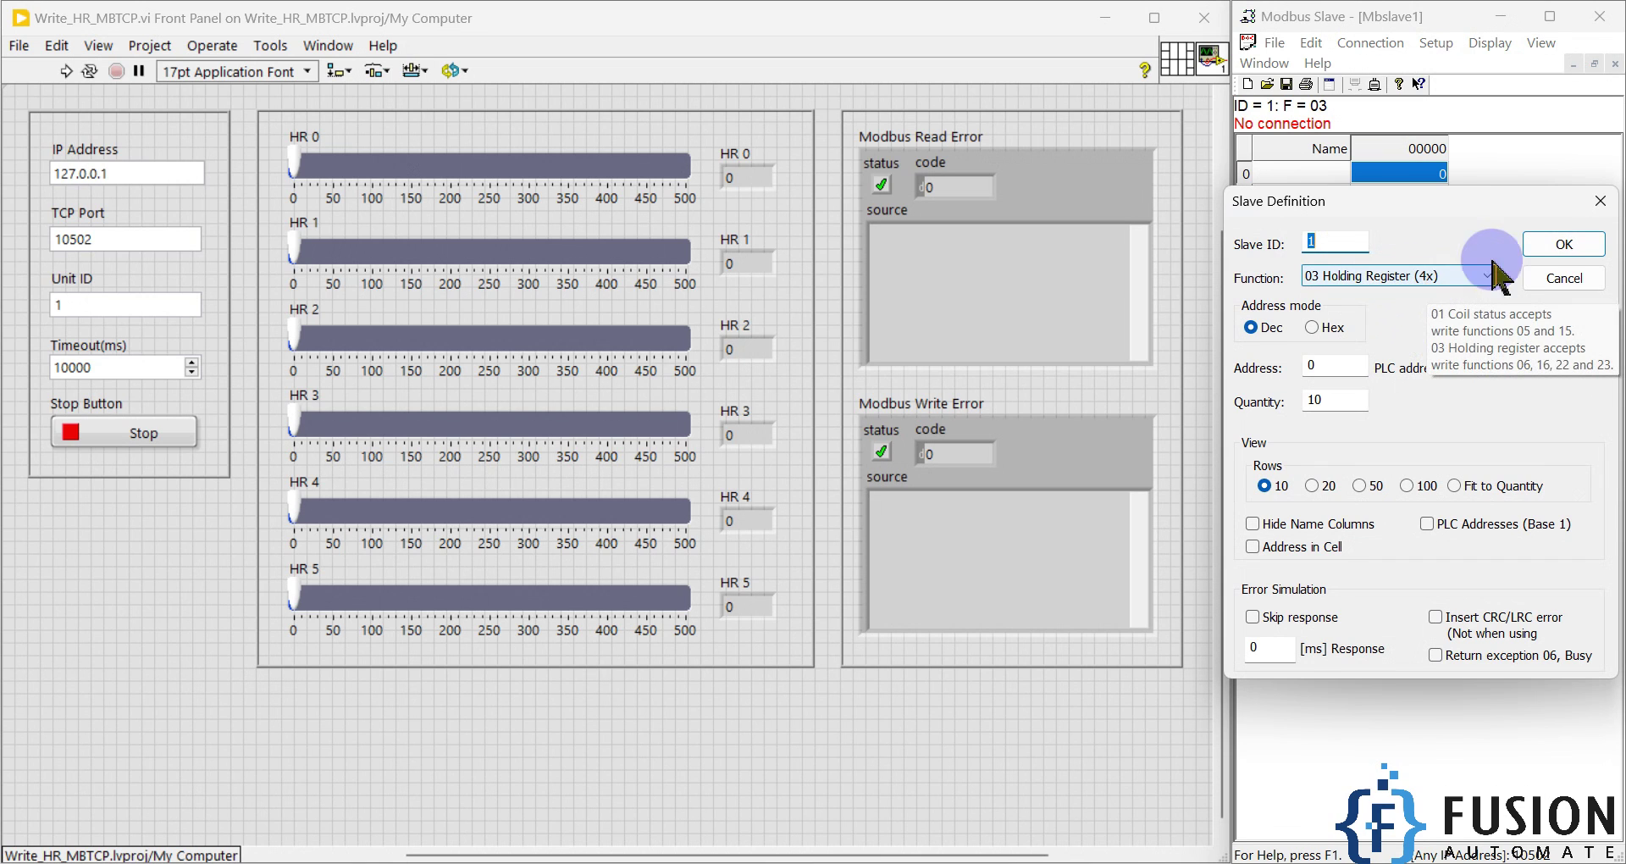
left_click(1558, 250)
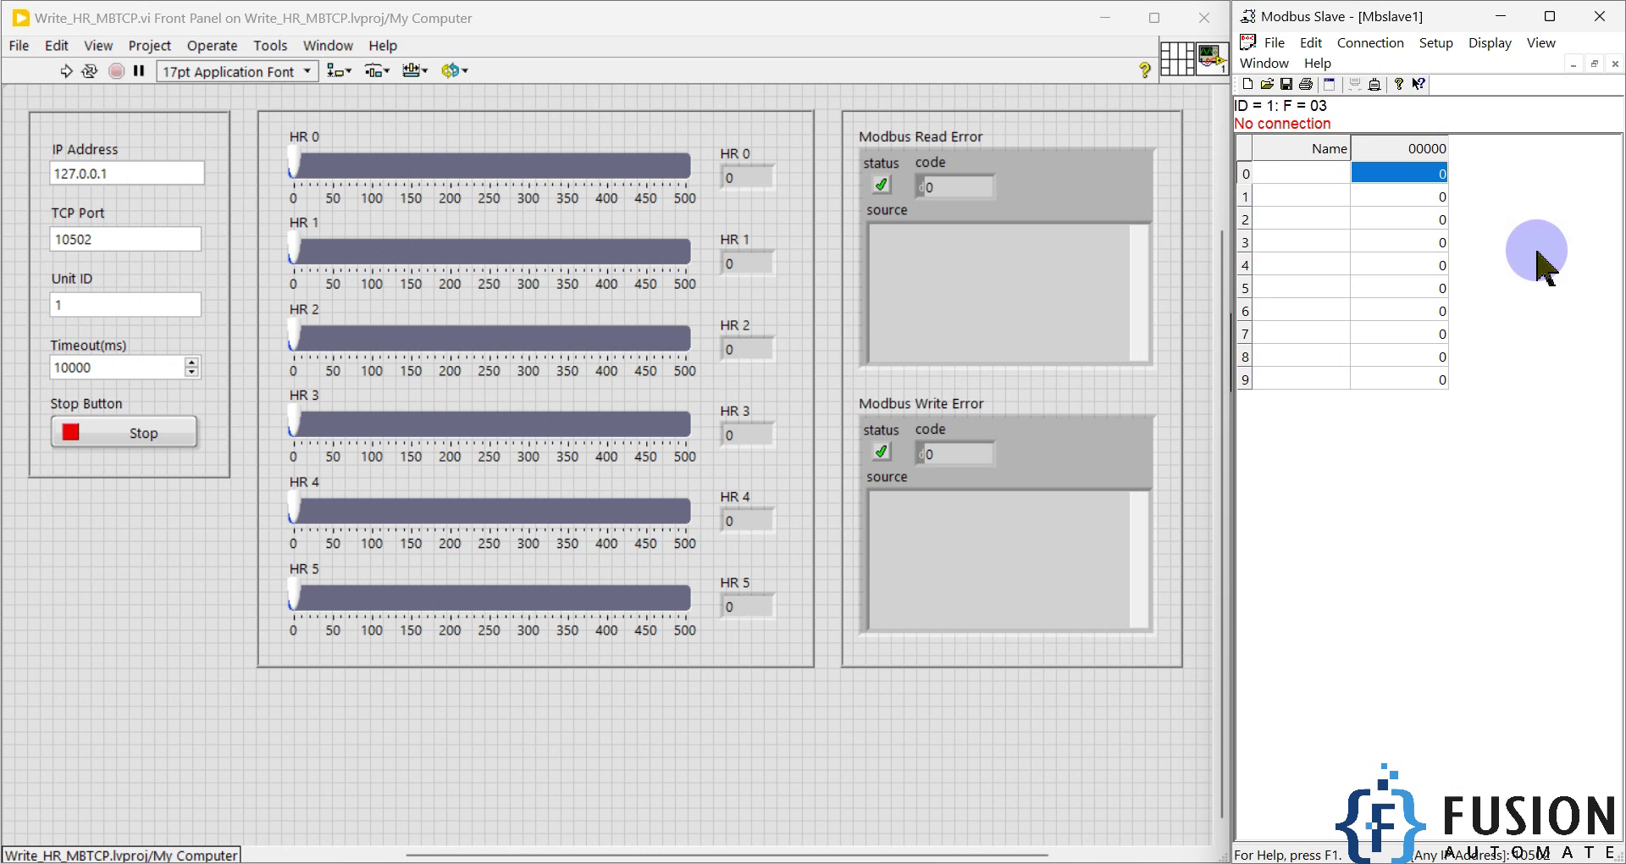
Step: Connect Modbus Slave as a Modbus TCP/IP slave on port 10502, listening on any address
left_click(1370, 43)
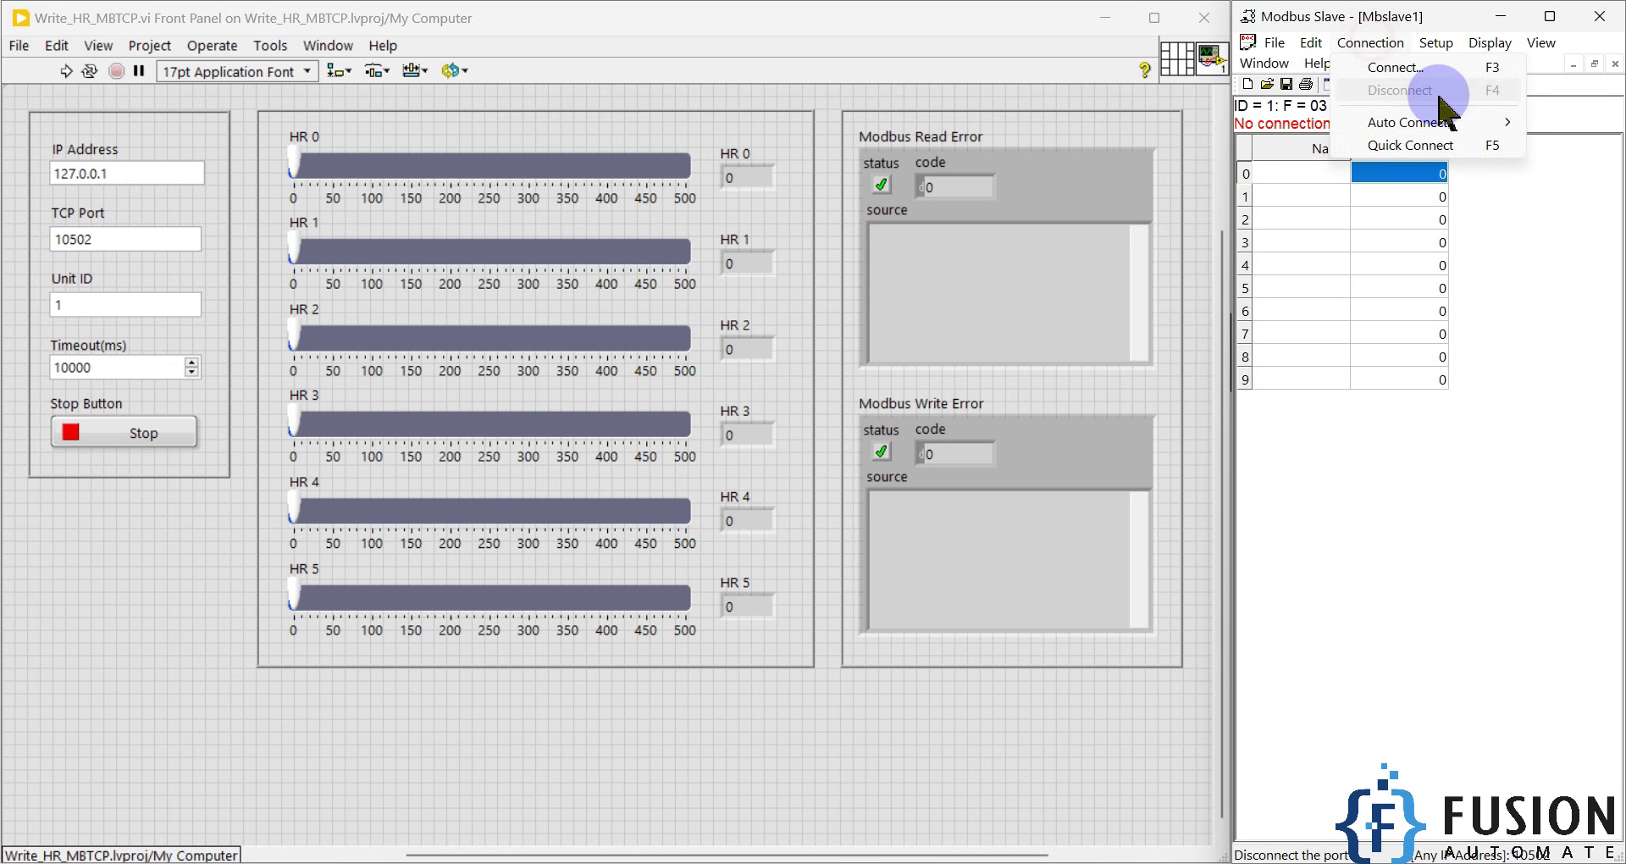
left_click(1438, 67)
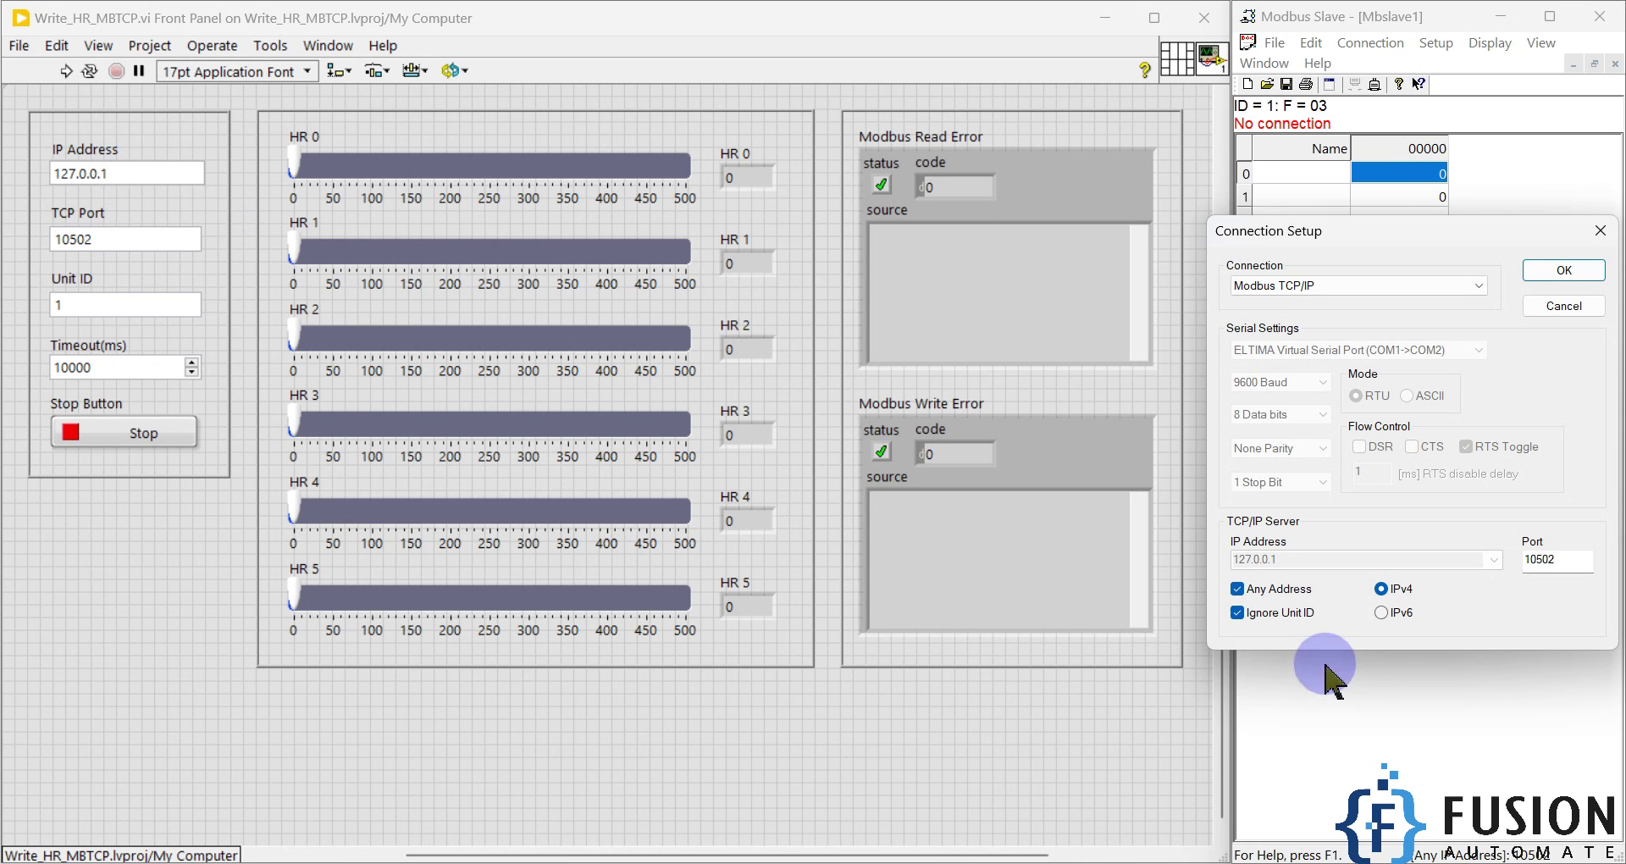
left_click_drag(1556, 559, 1518, 561)
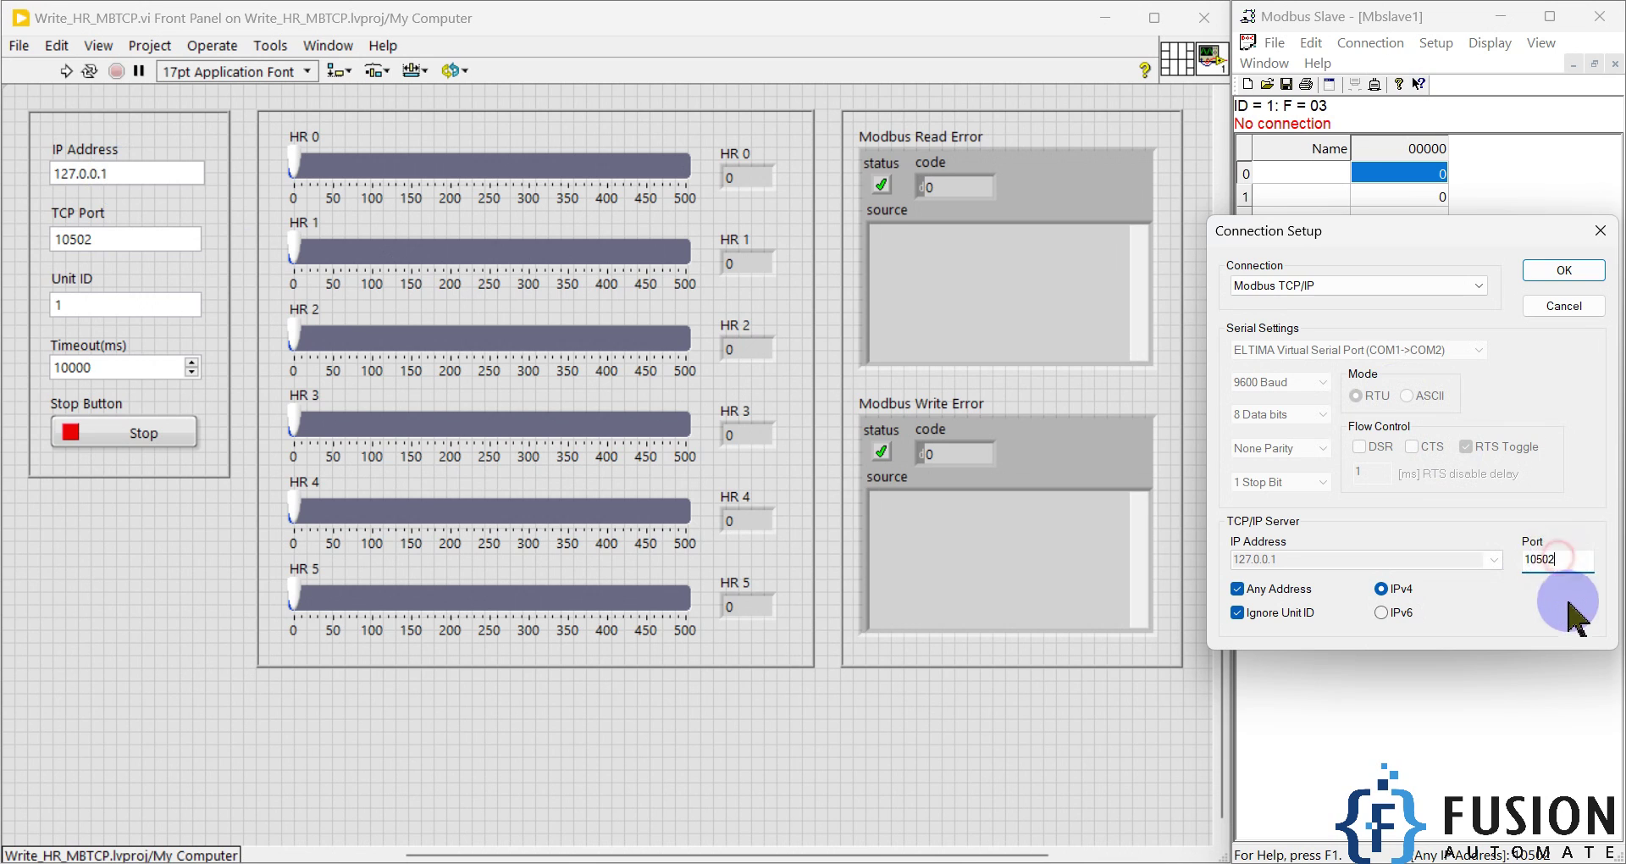
left_click(353, 488)
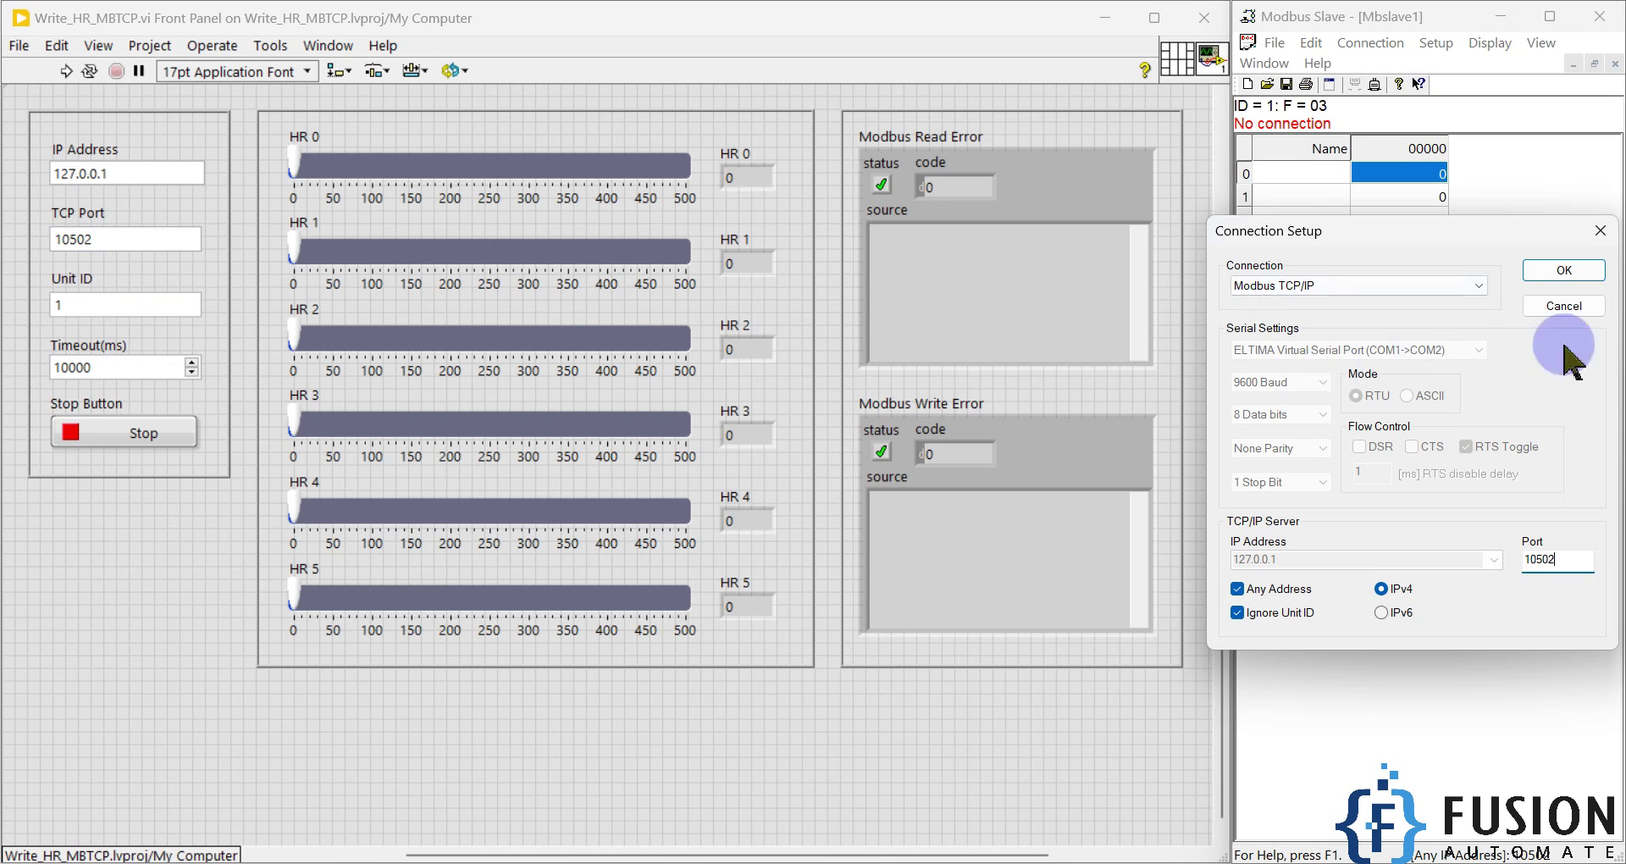
left_click(1563, 271)
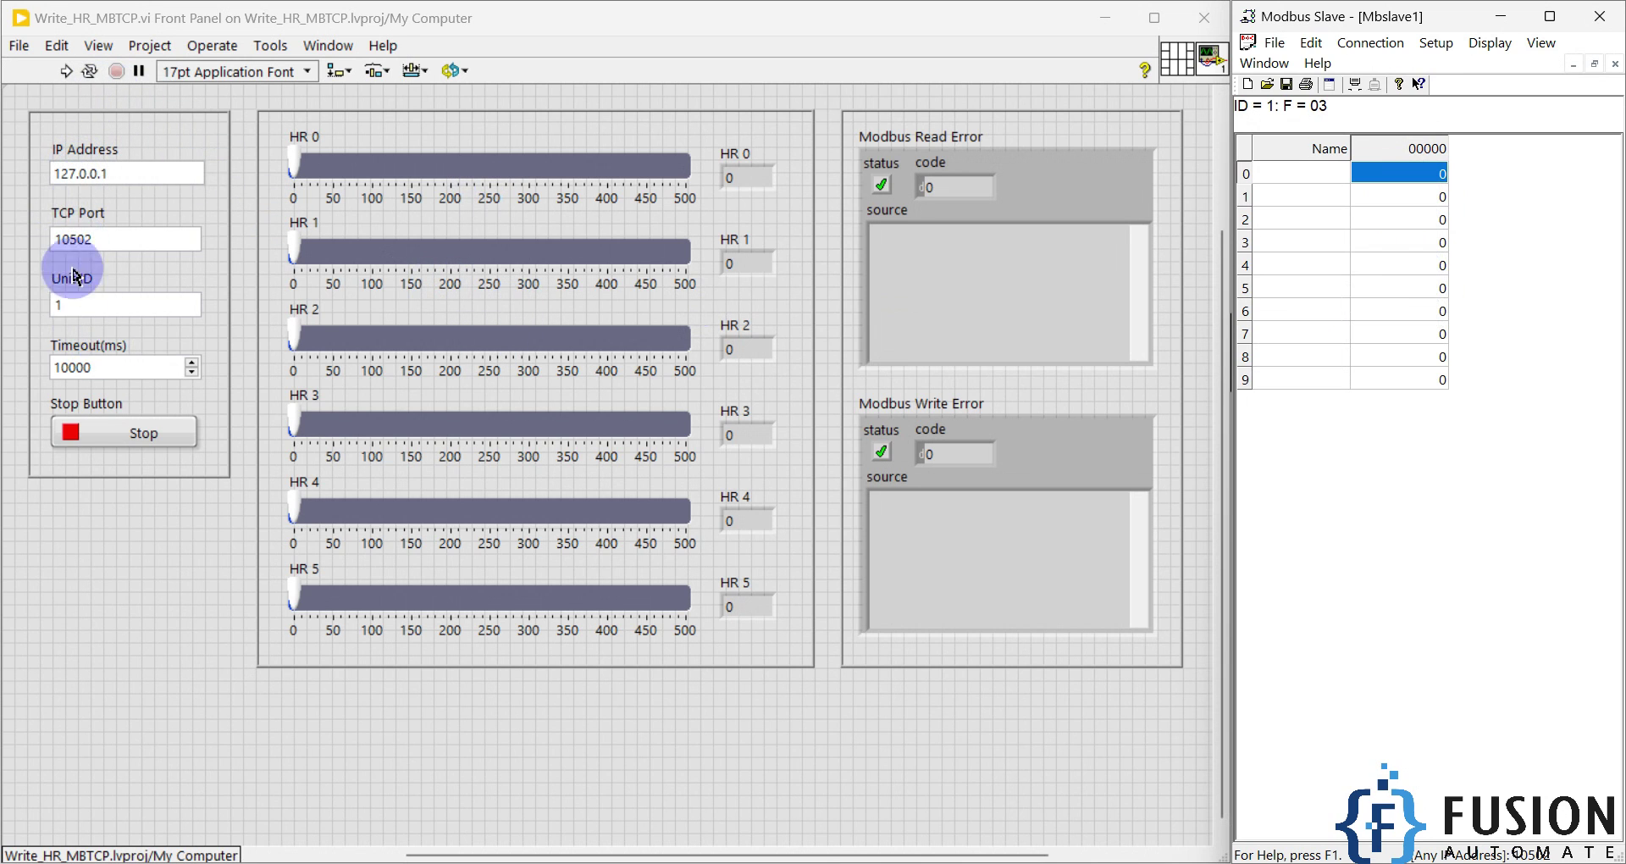
Step: Run the Write_HR_MBTCP VI from its front panel toolbar
left_click(66, 71)
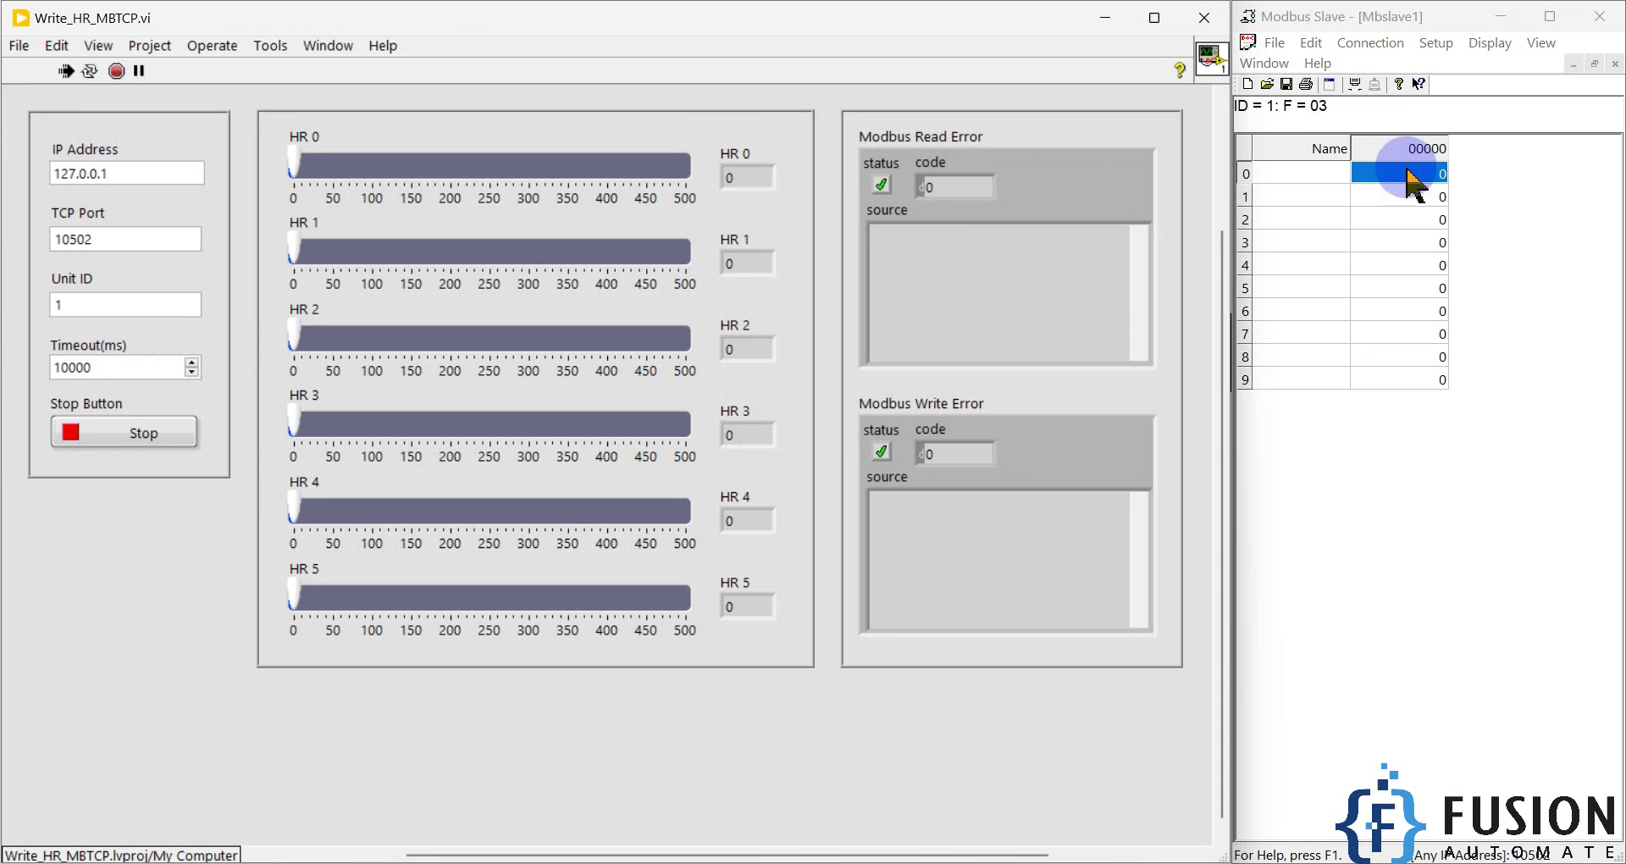
Step: Slide HR 0 to 130 and HR 1 to 400, checking register 1 in the slave table
left_click(737, 177)
left_click(775, 216)
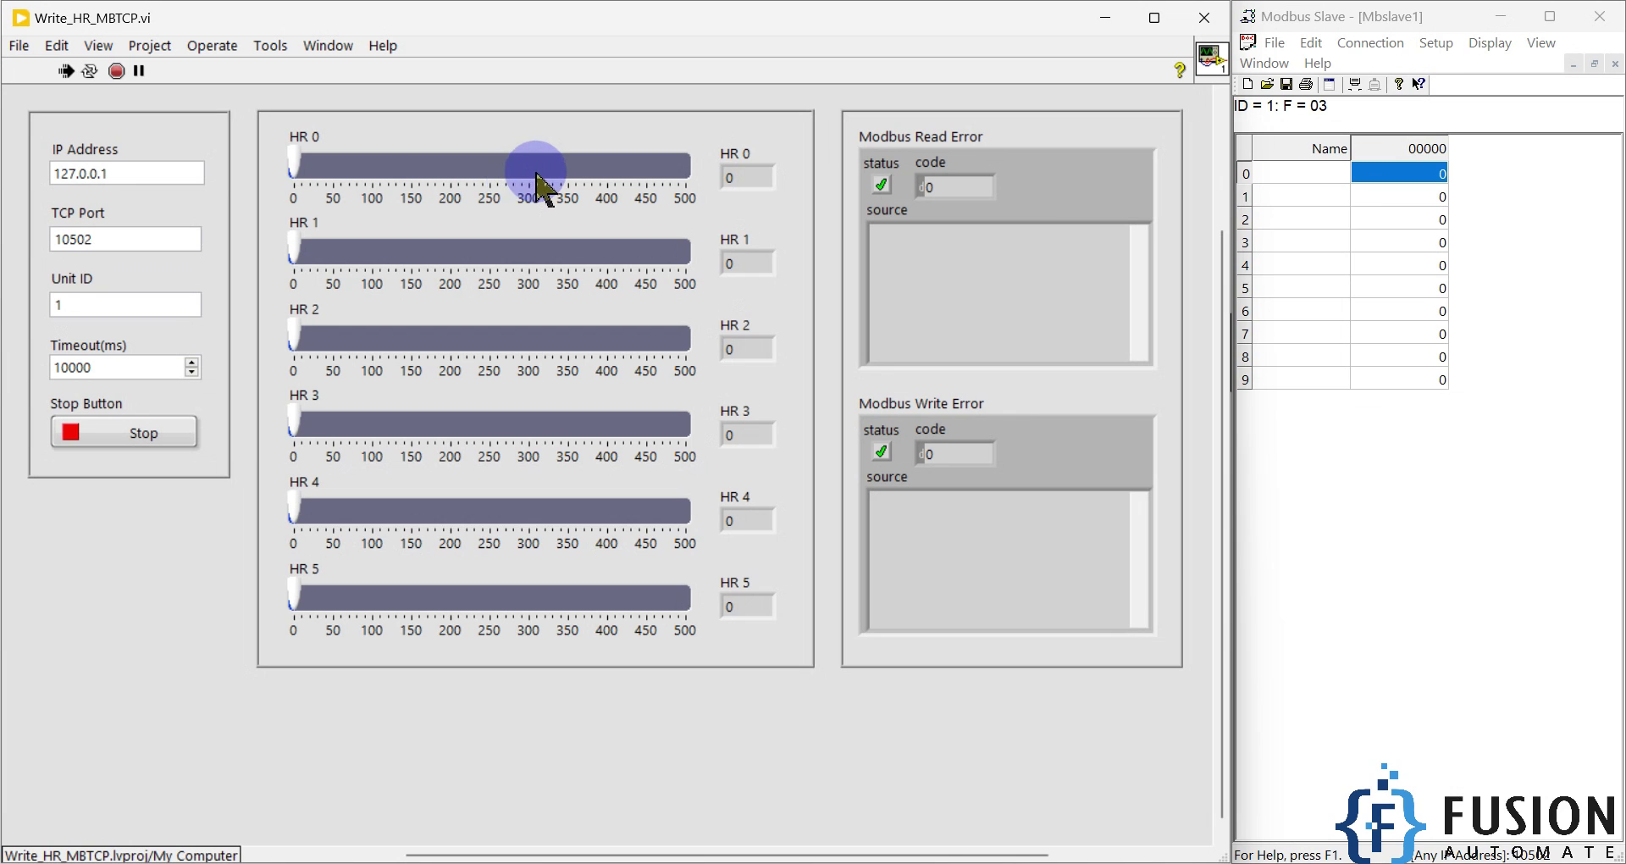
left_click_drag(301, 161, 398, 162)
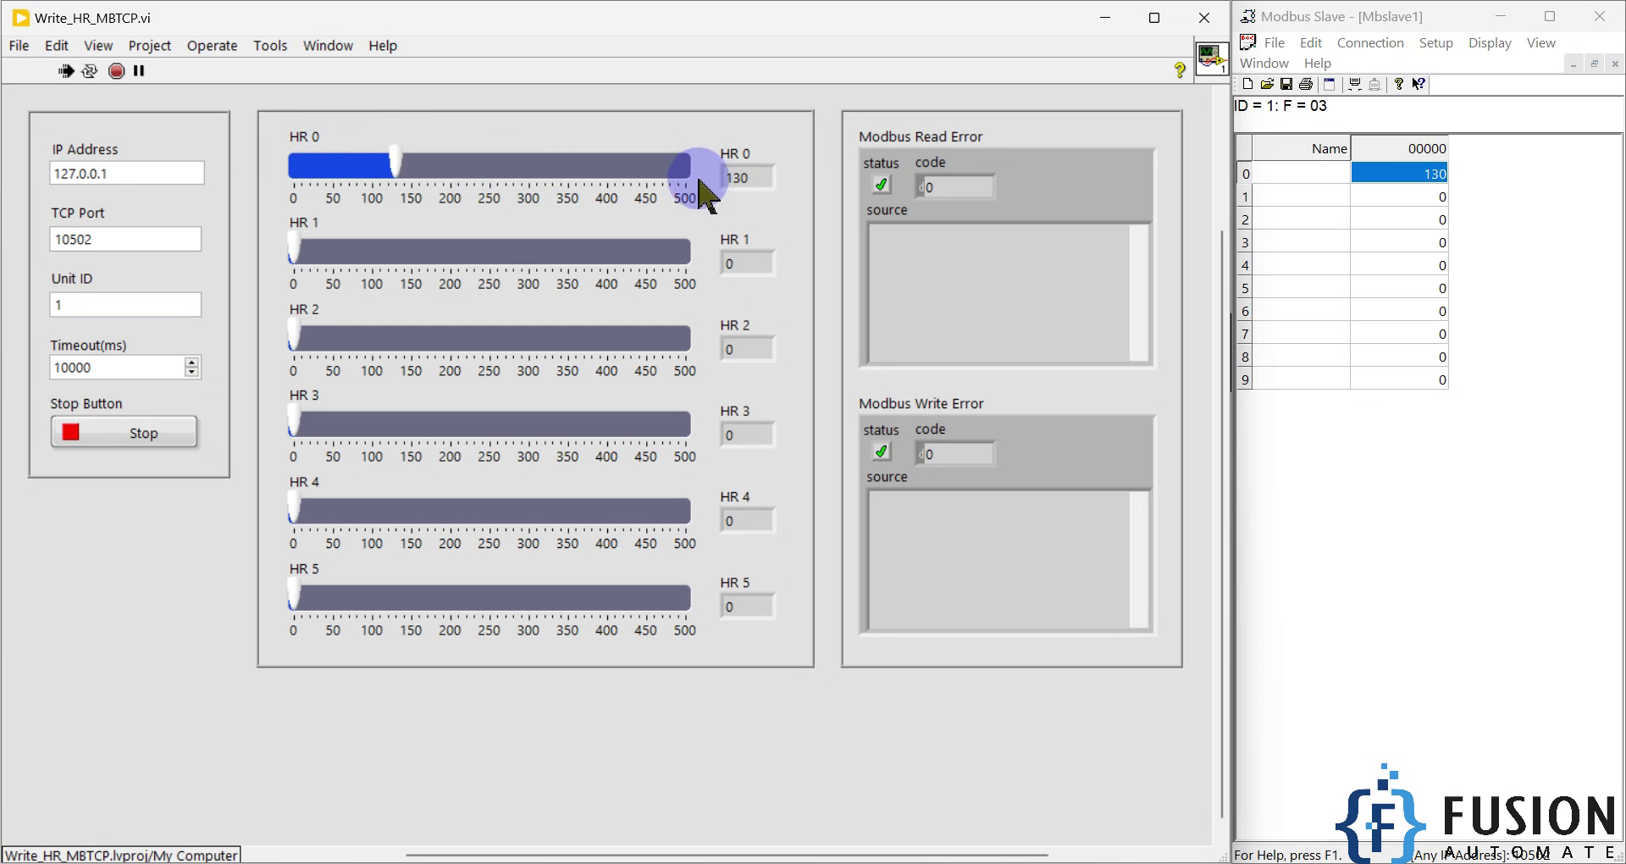
double_click(746, 178)
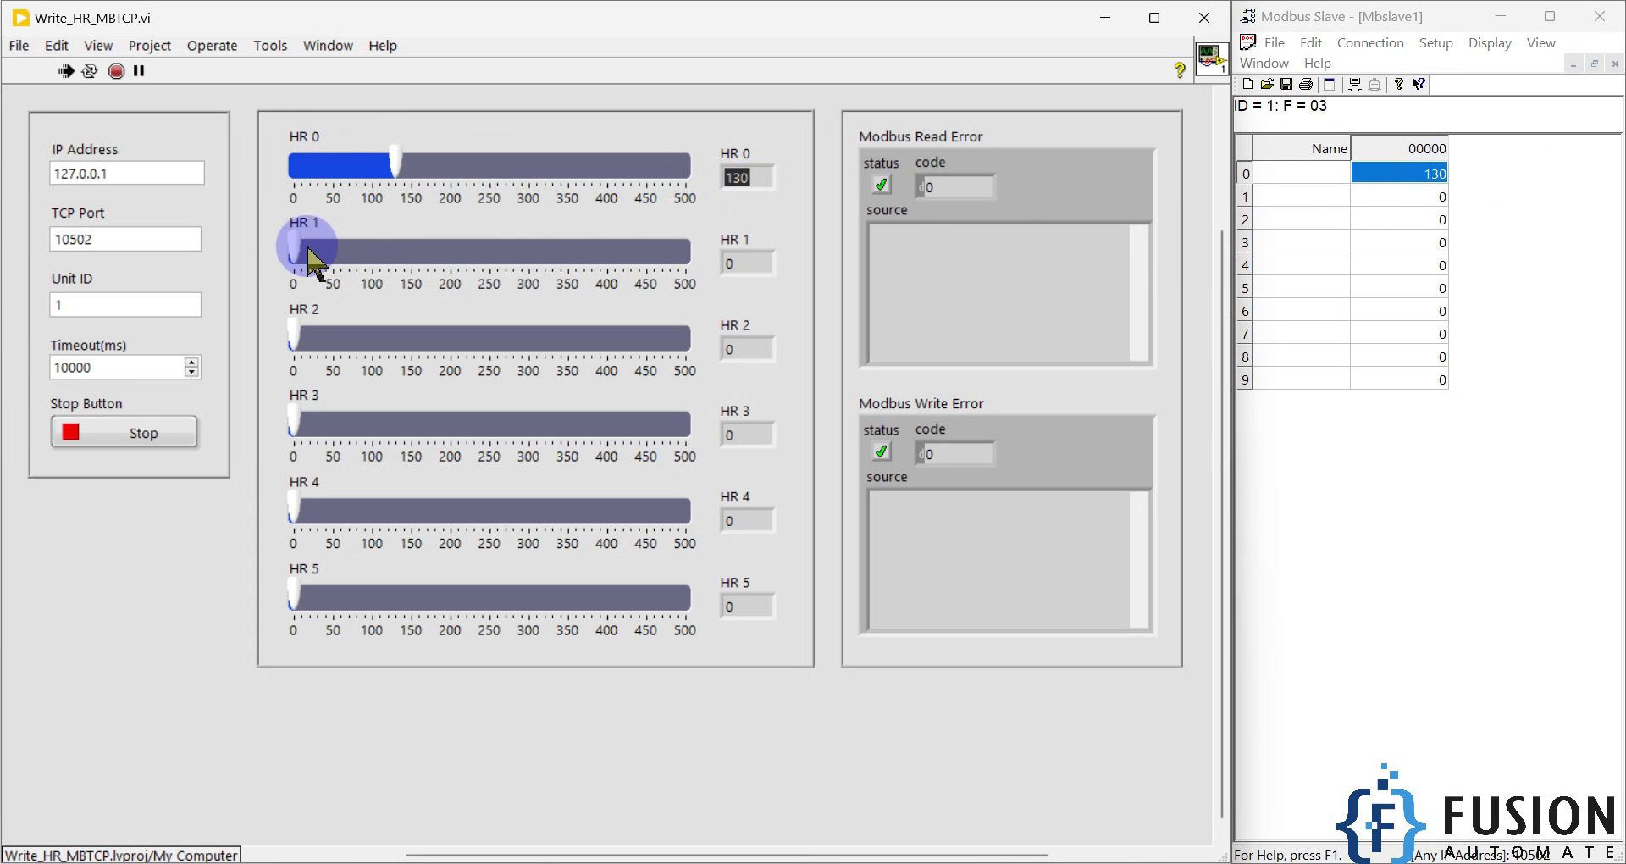
left_click(1397, 198)
left_click(1243, 198)
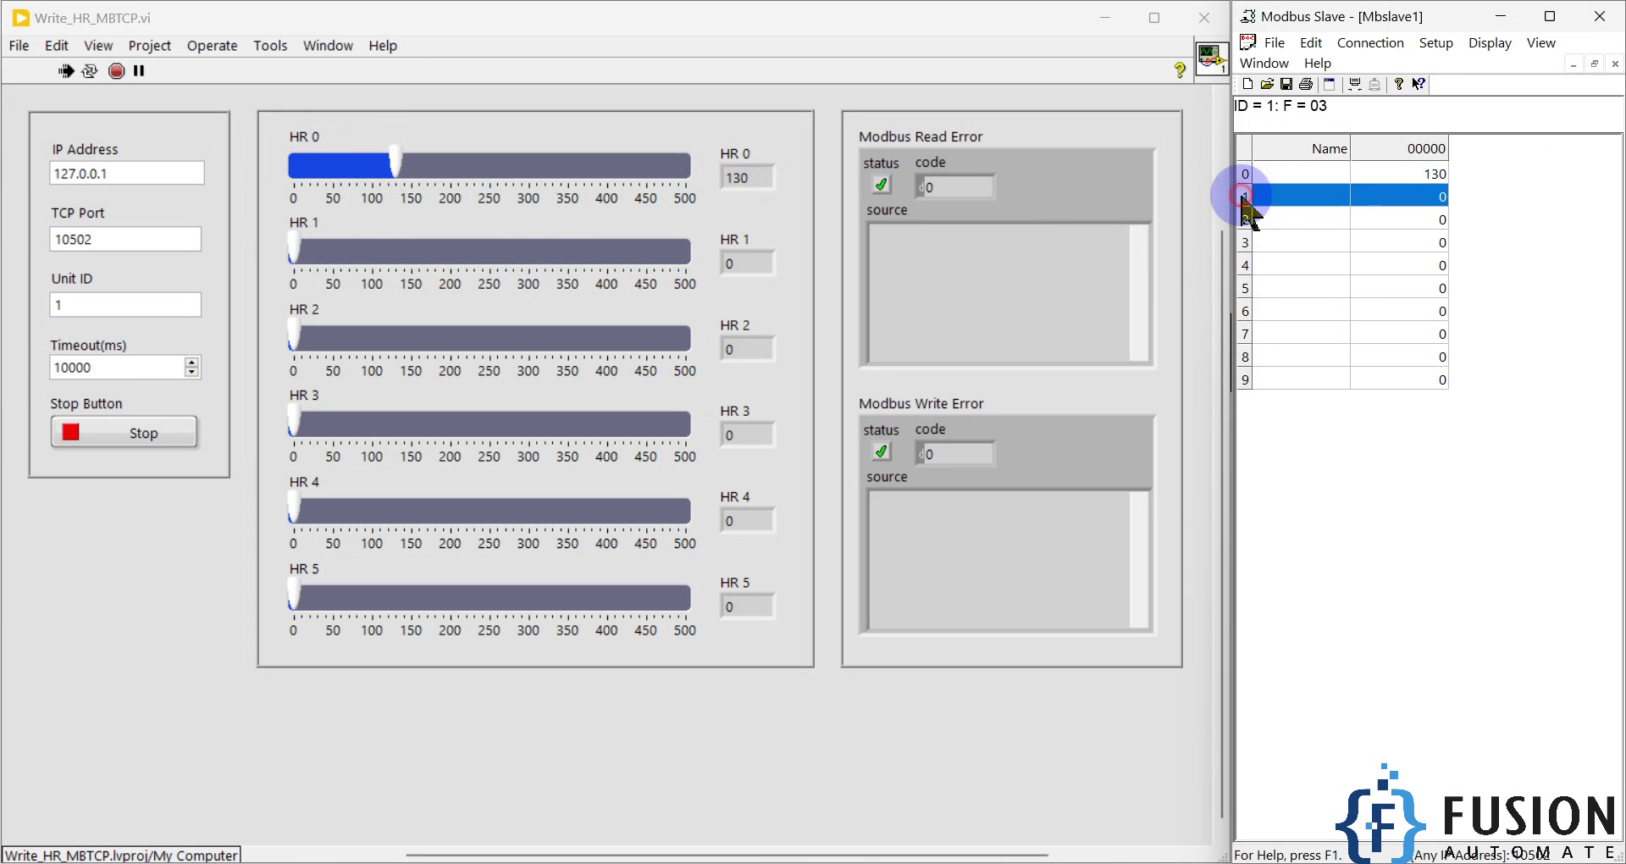
left_click_drag(296, 243, 615, 254)
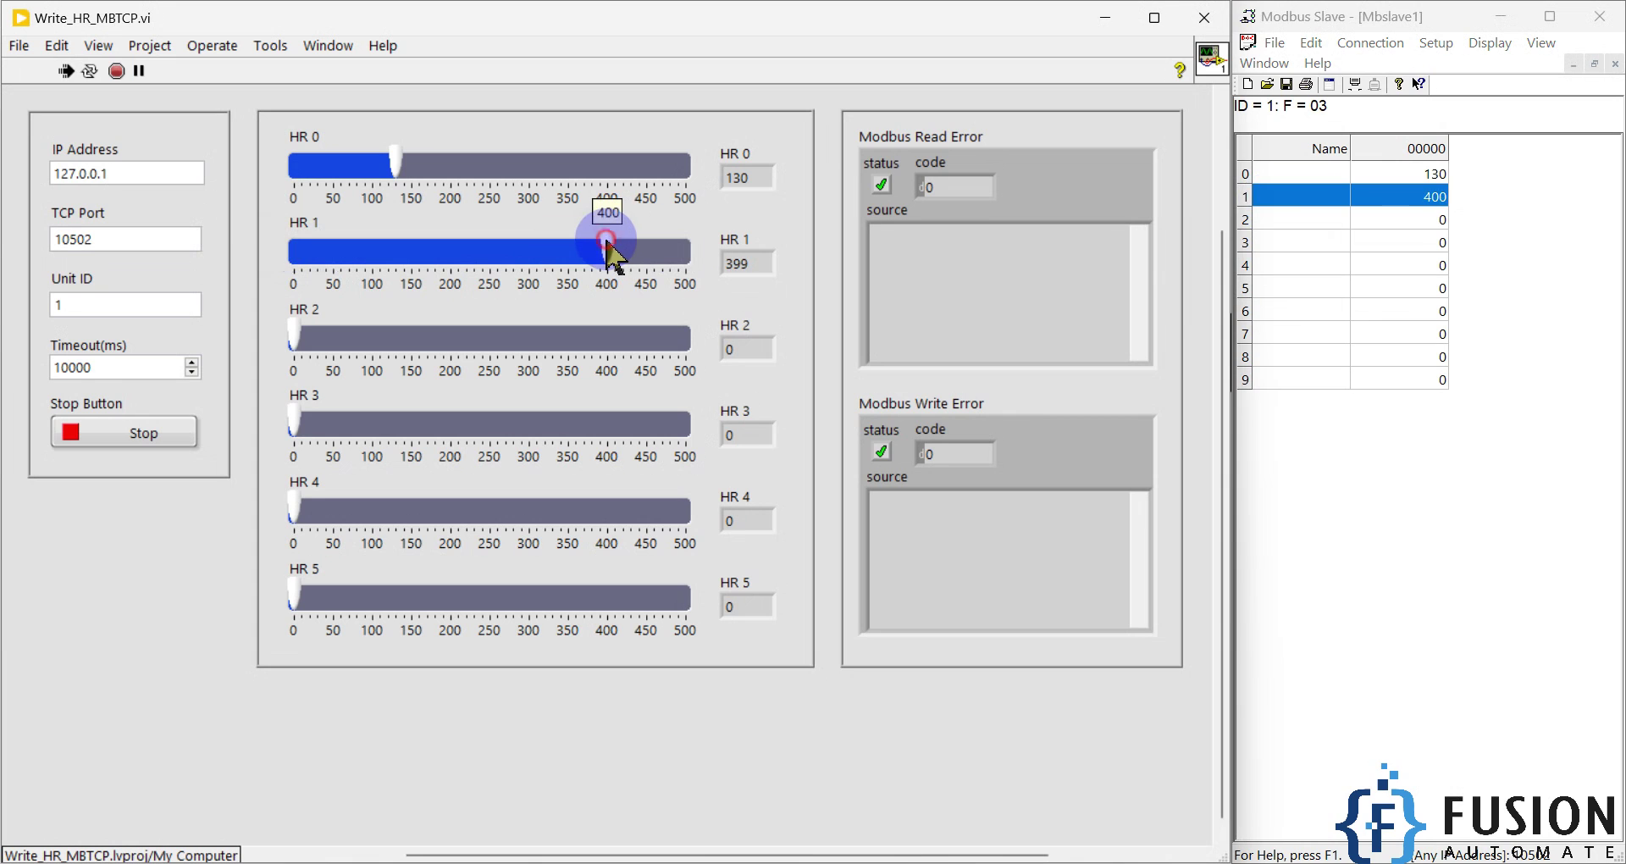
left_click_drag(611, 254, 617, 254)
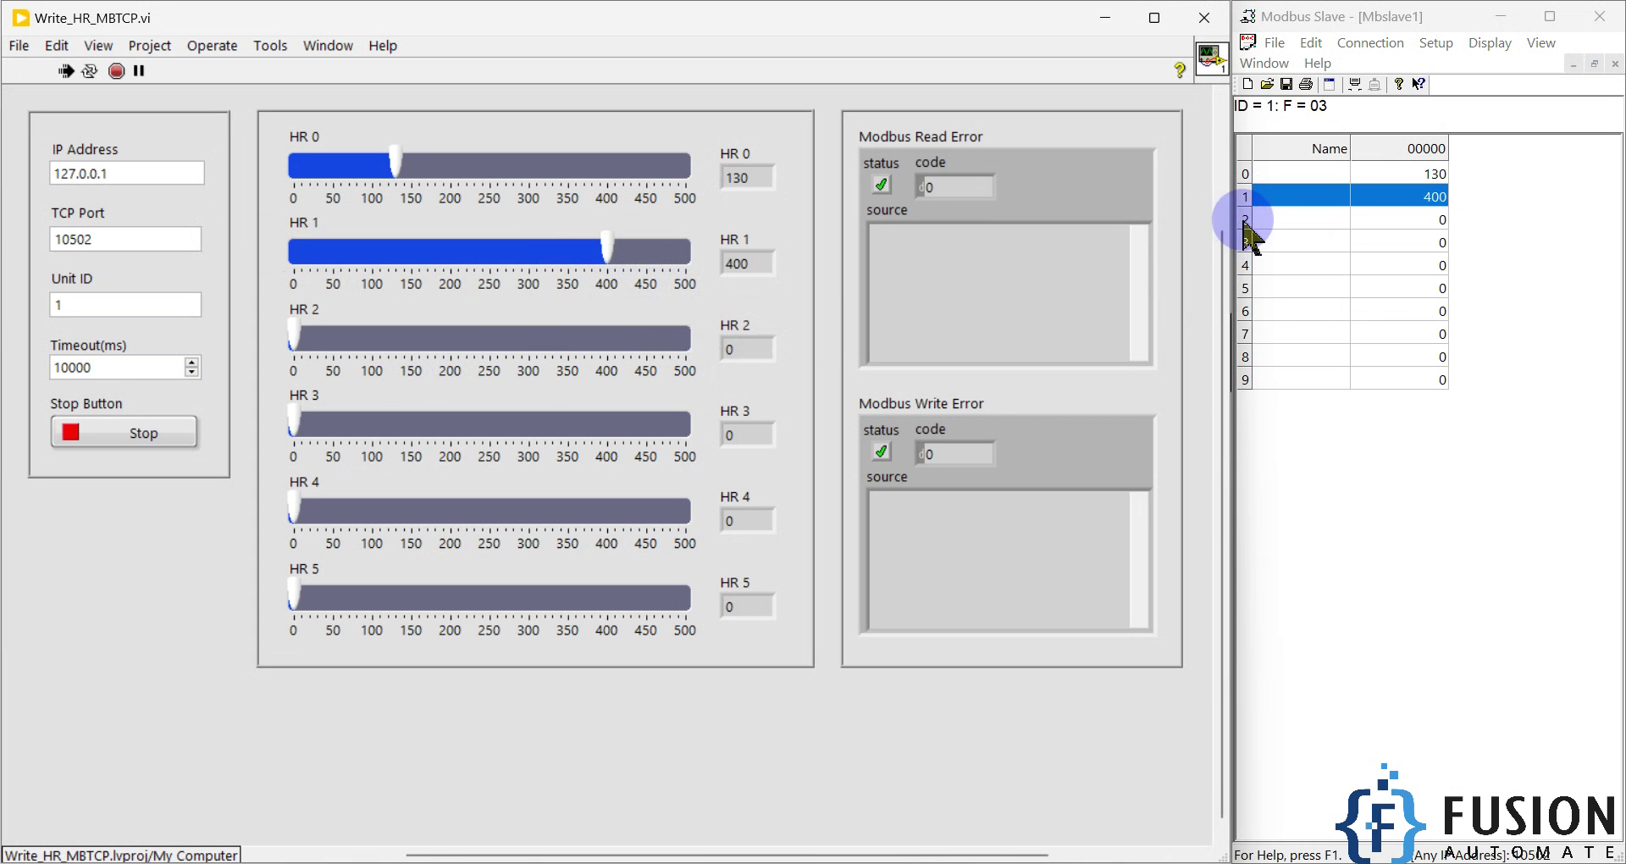
Step: Slide HR 2–5 to 257, 332, 500 and 50, then compare the slave register values
left_click_drag(1244, 219, 1244, 288)
left_click(1286, 269)
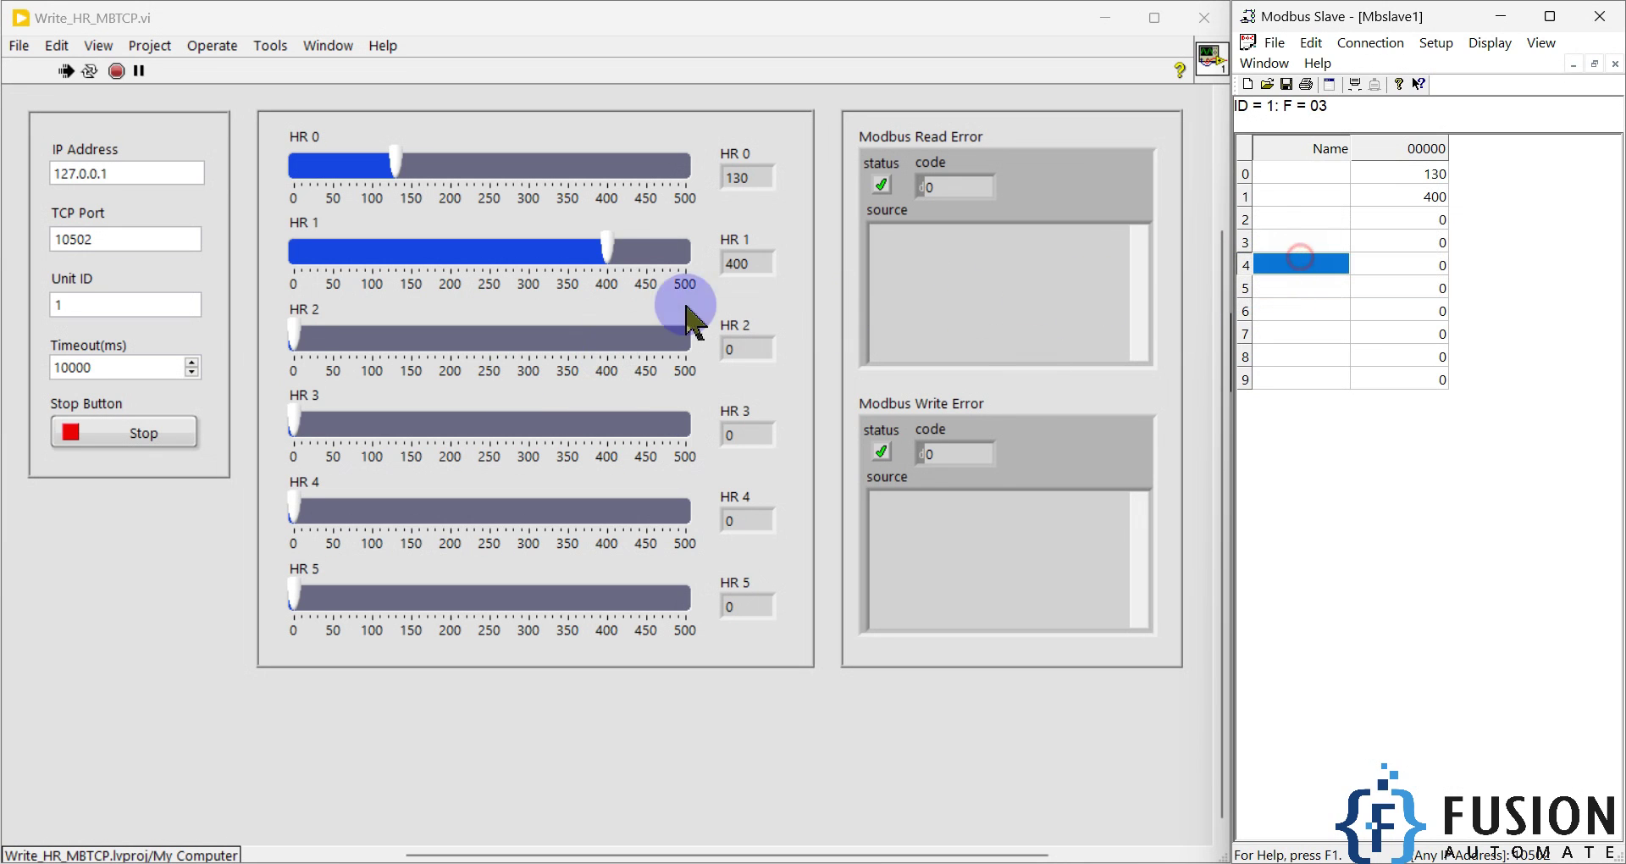
left_click_drag(298, 330, 500, 343)
left_click_drag(294, 422, 555, 423)
left_click_drag(295, 508, 688, 508)
left_click_drag(301, 606, 338, 608)
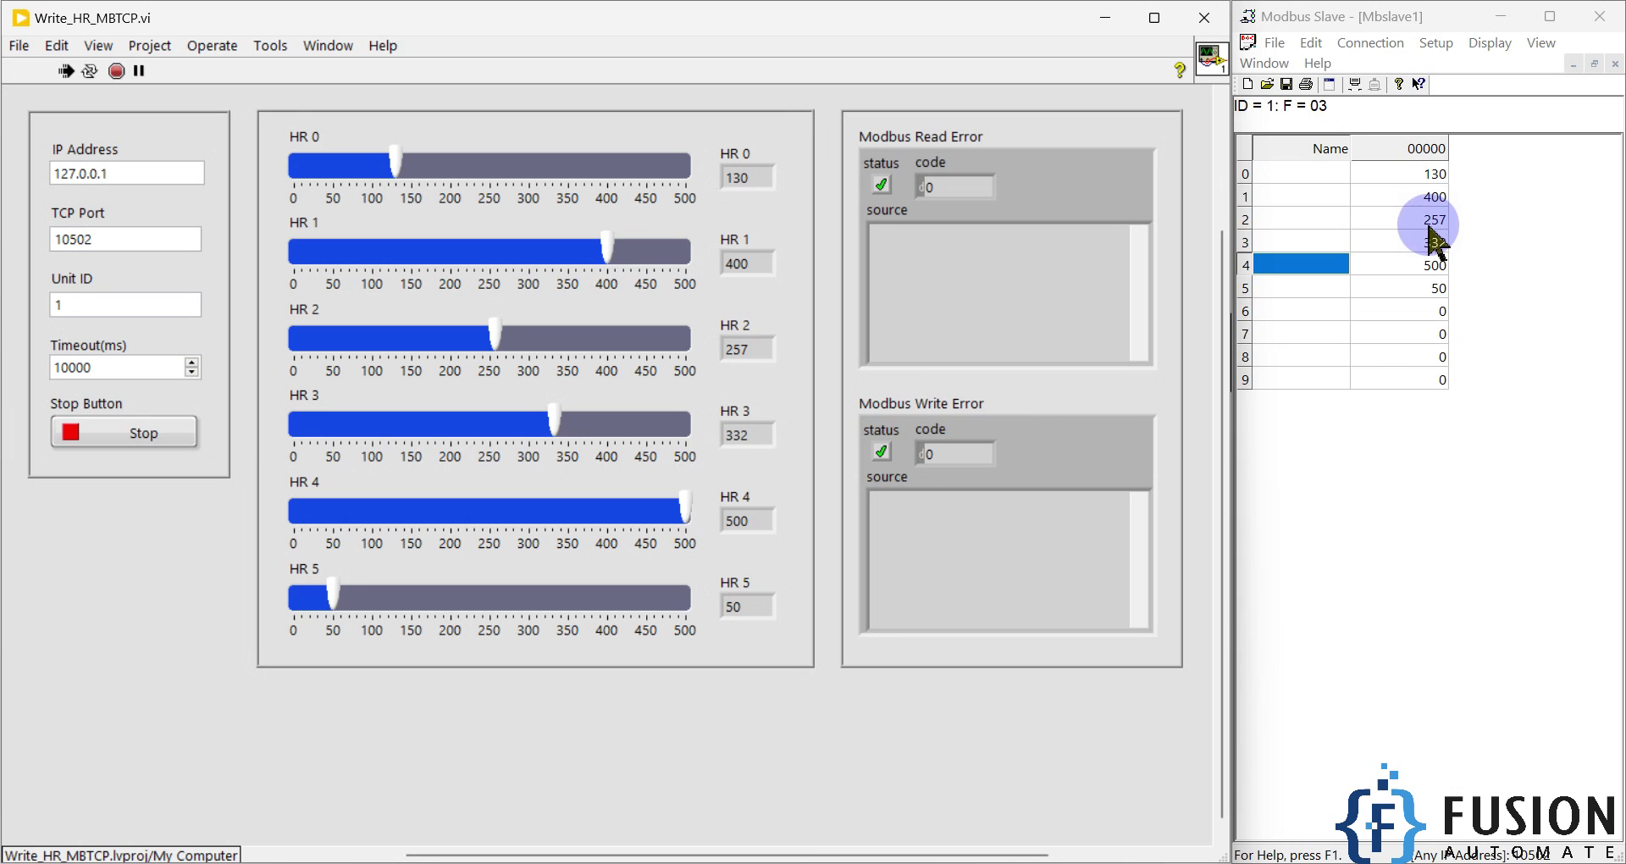
left_click_drag(1401, 173, 1400, 291)
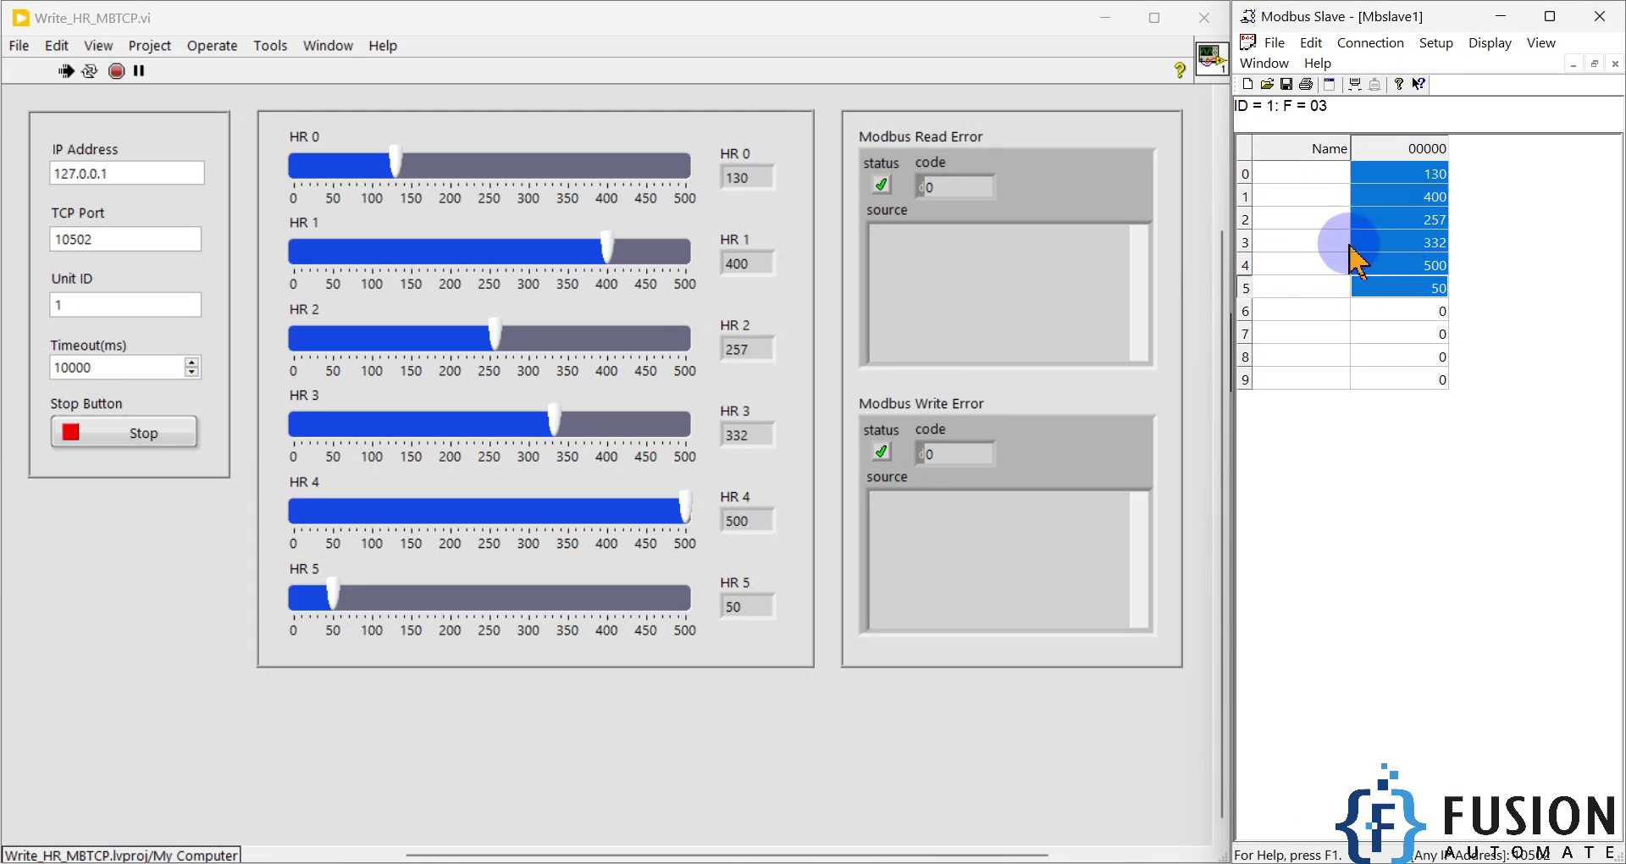
double_click(1407, 175)
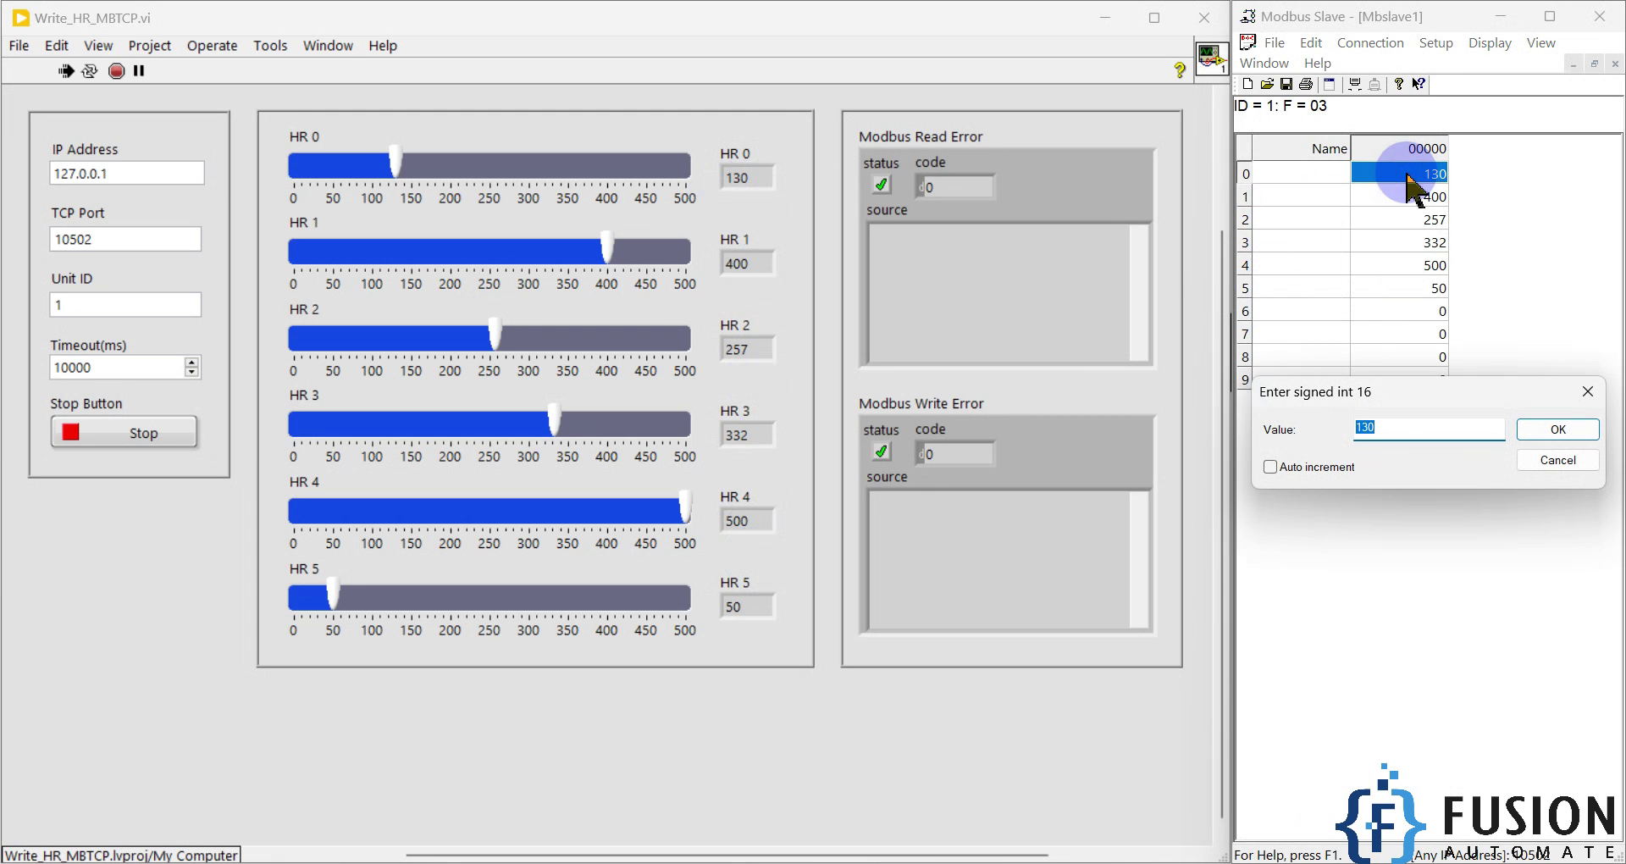
left_click(1599, 382)
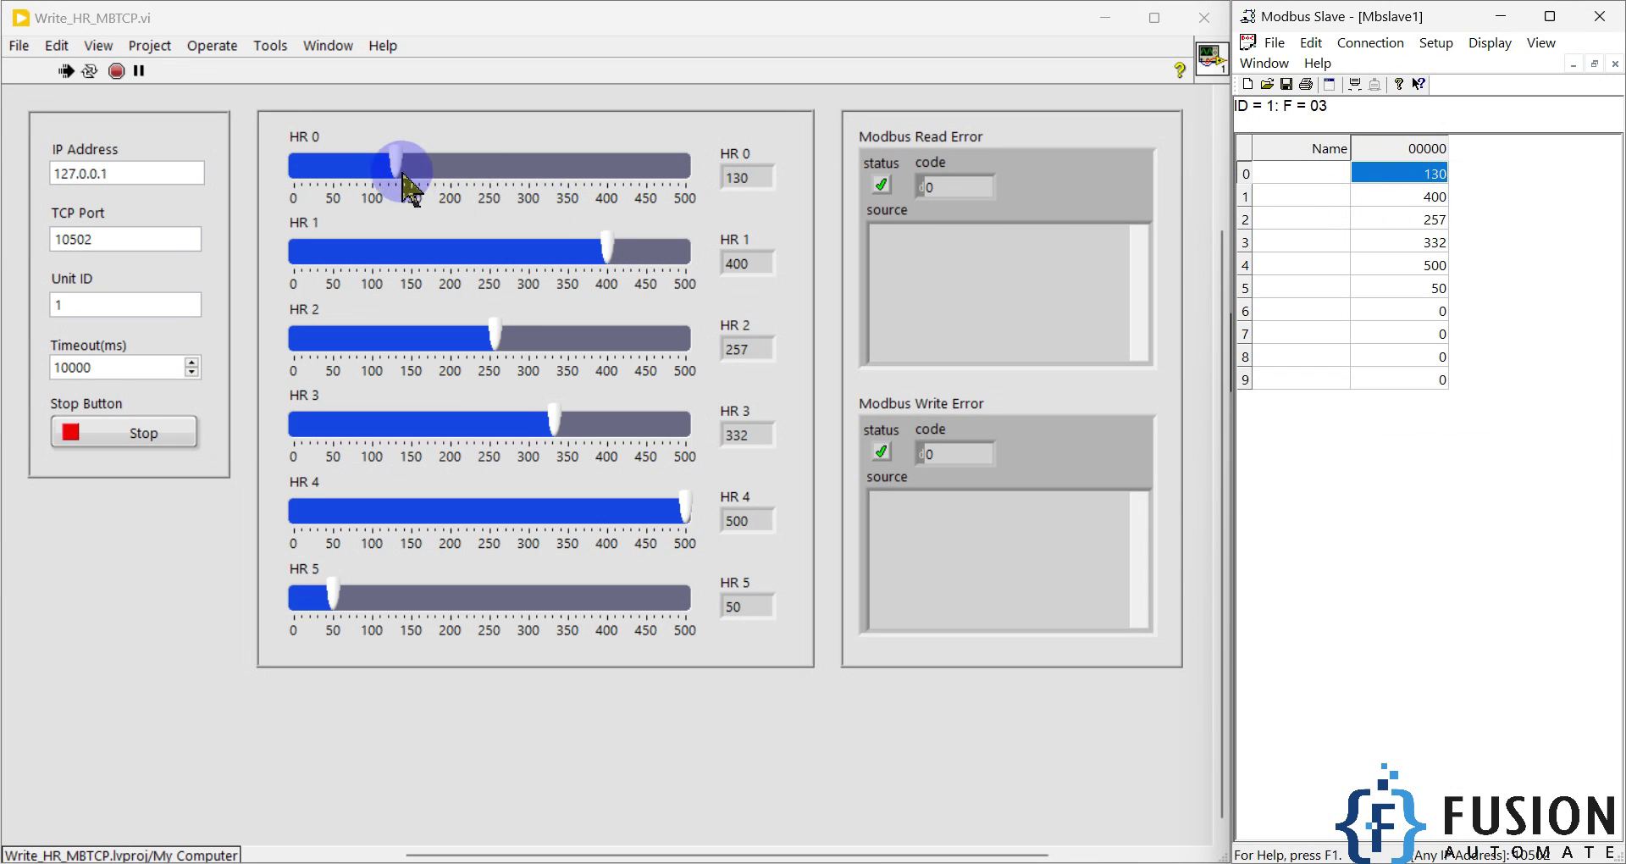
double_click(1408, 175)
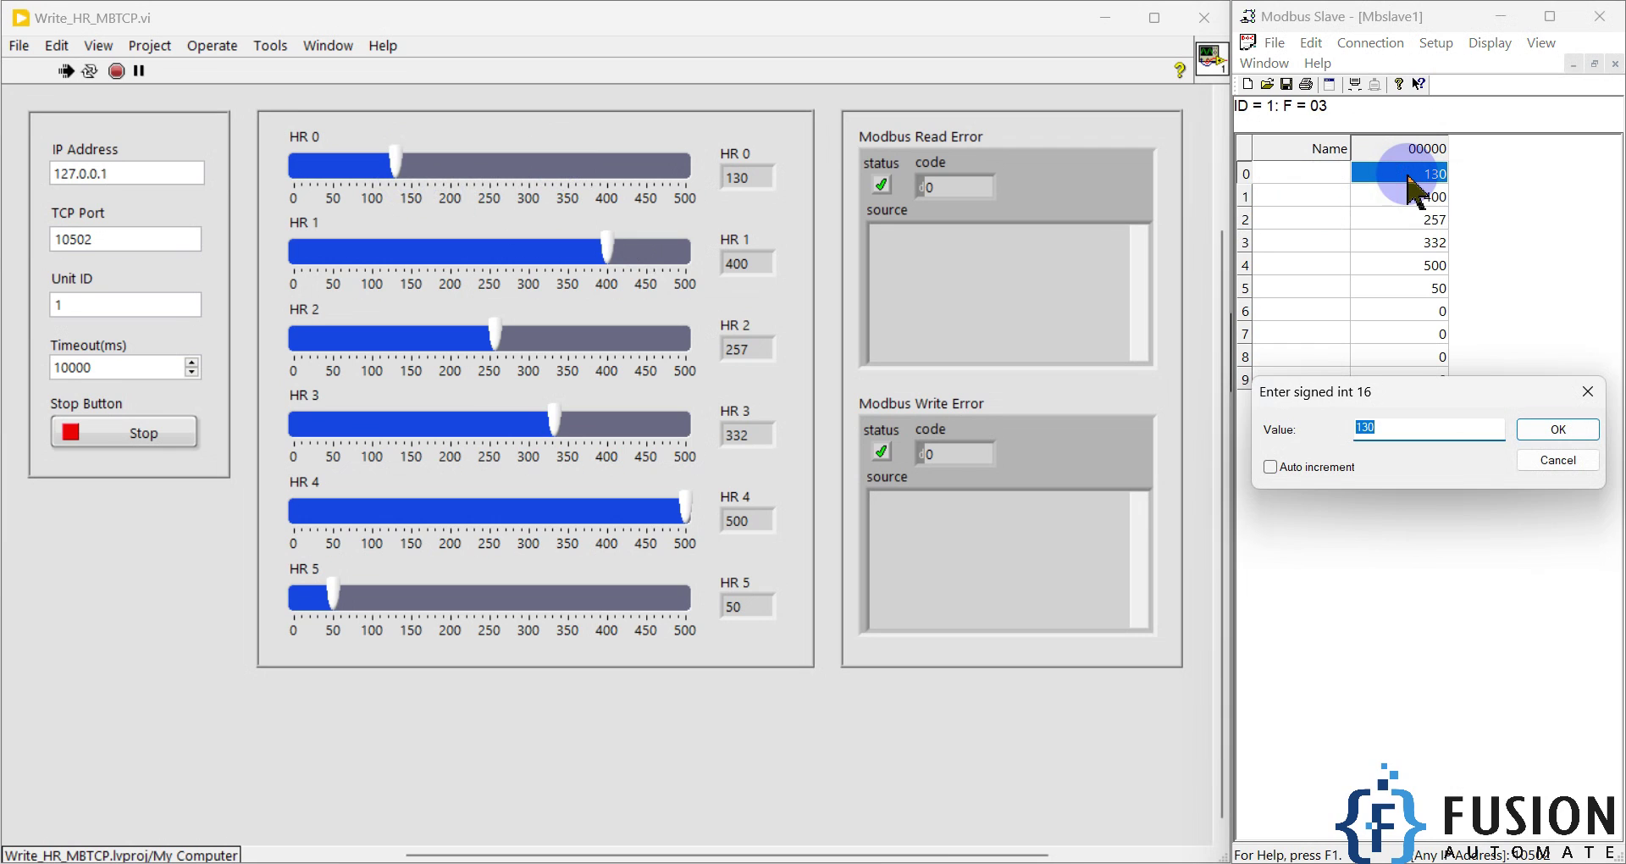
type("130")
key("Return")
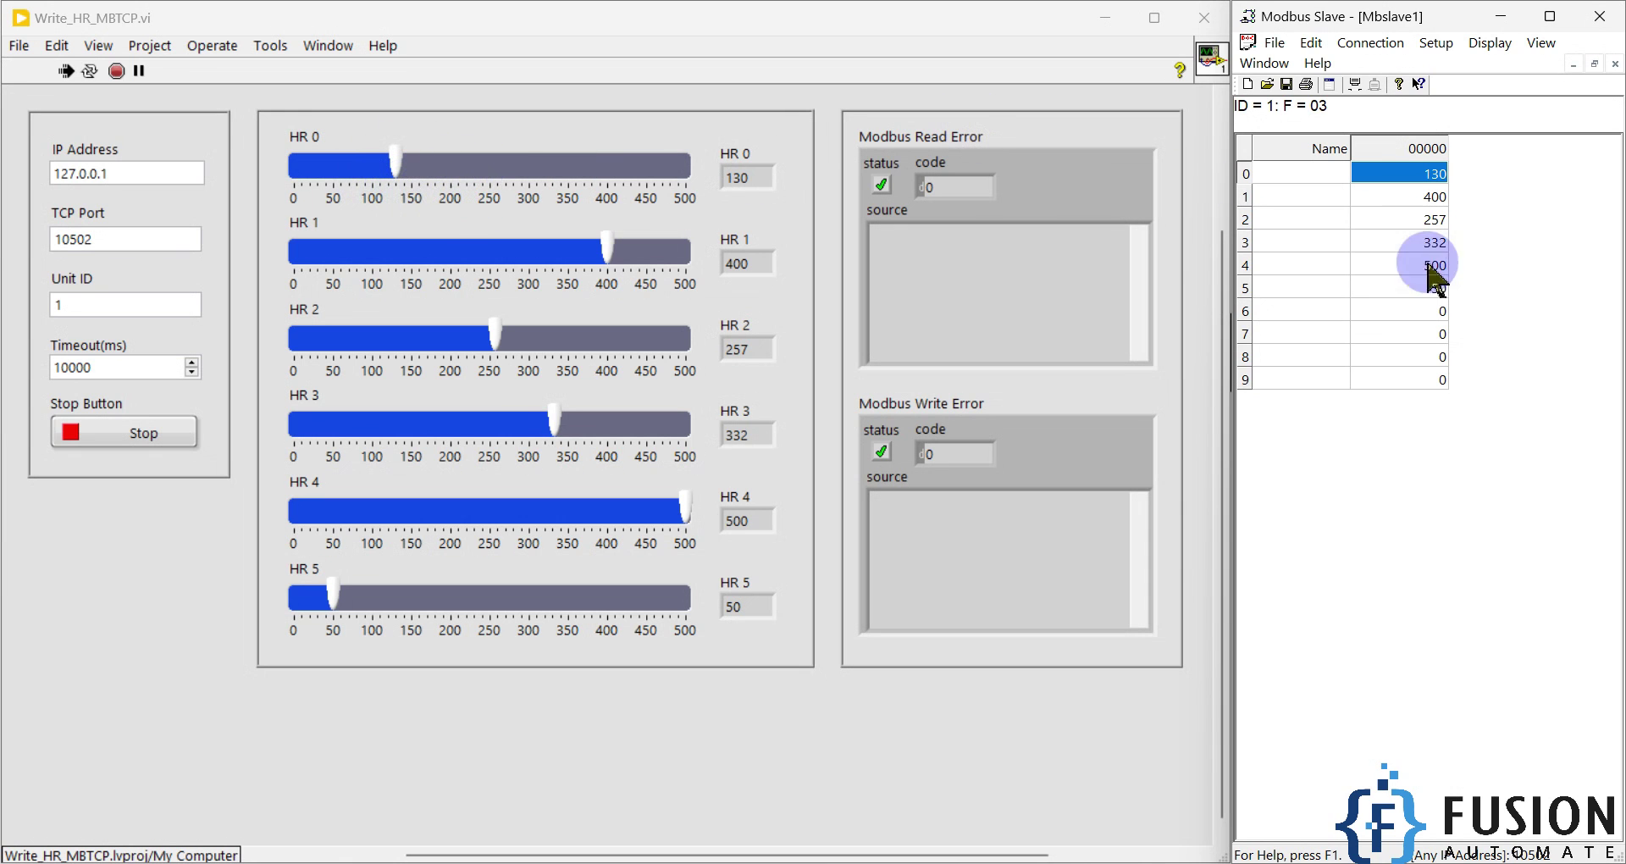
left_click(1402, 172)
double_click(1397, 172)
type("96")
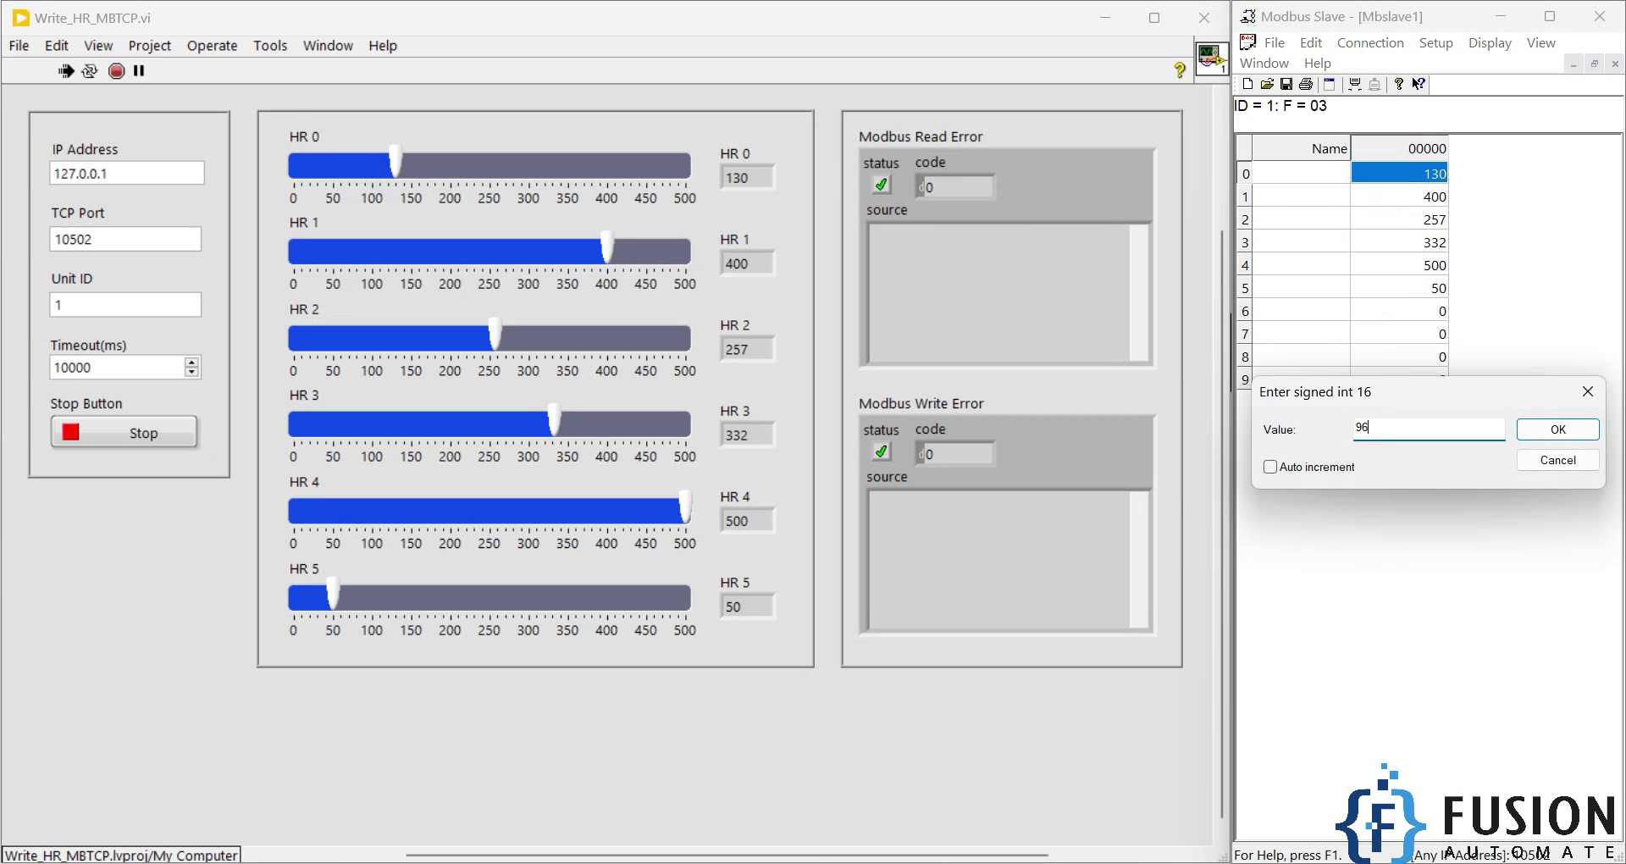
key("Return")
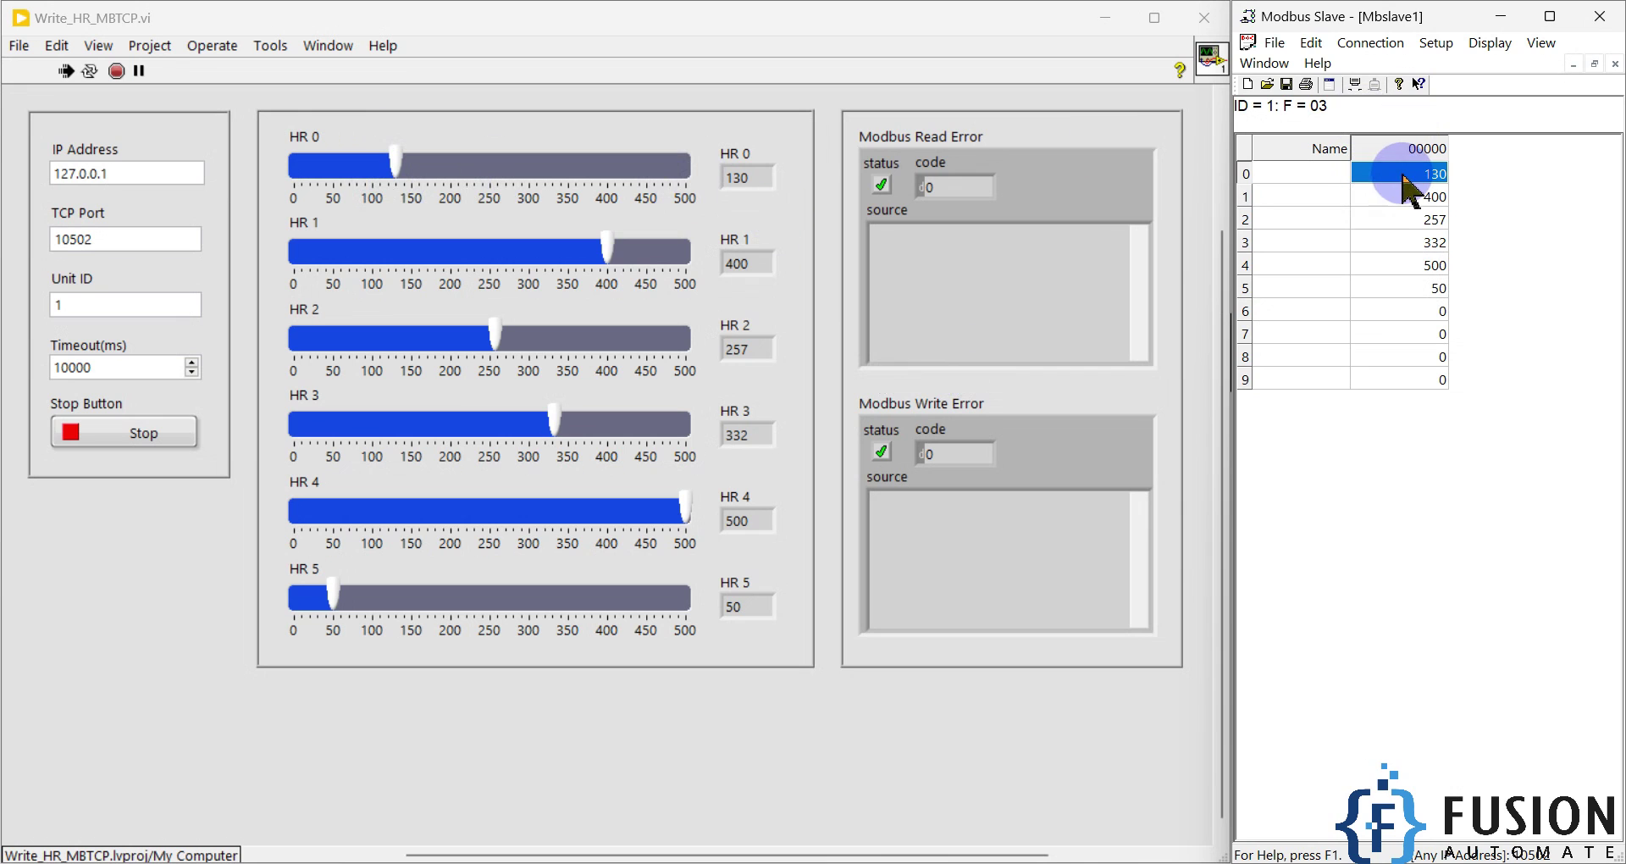
left_click(1244, 174)
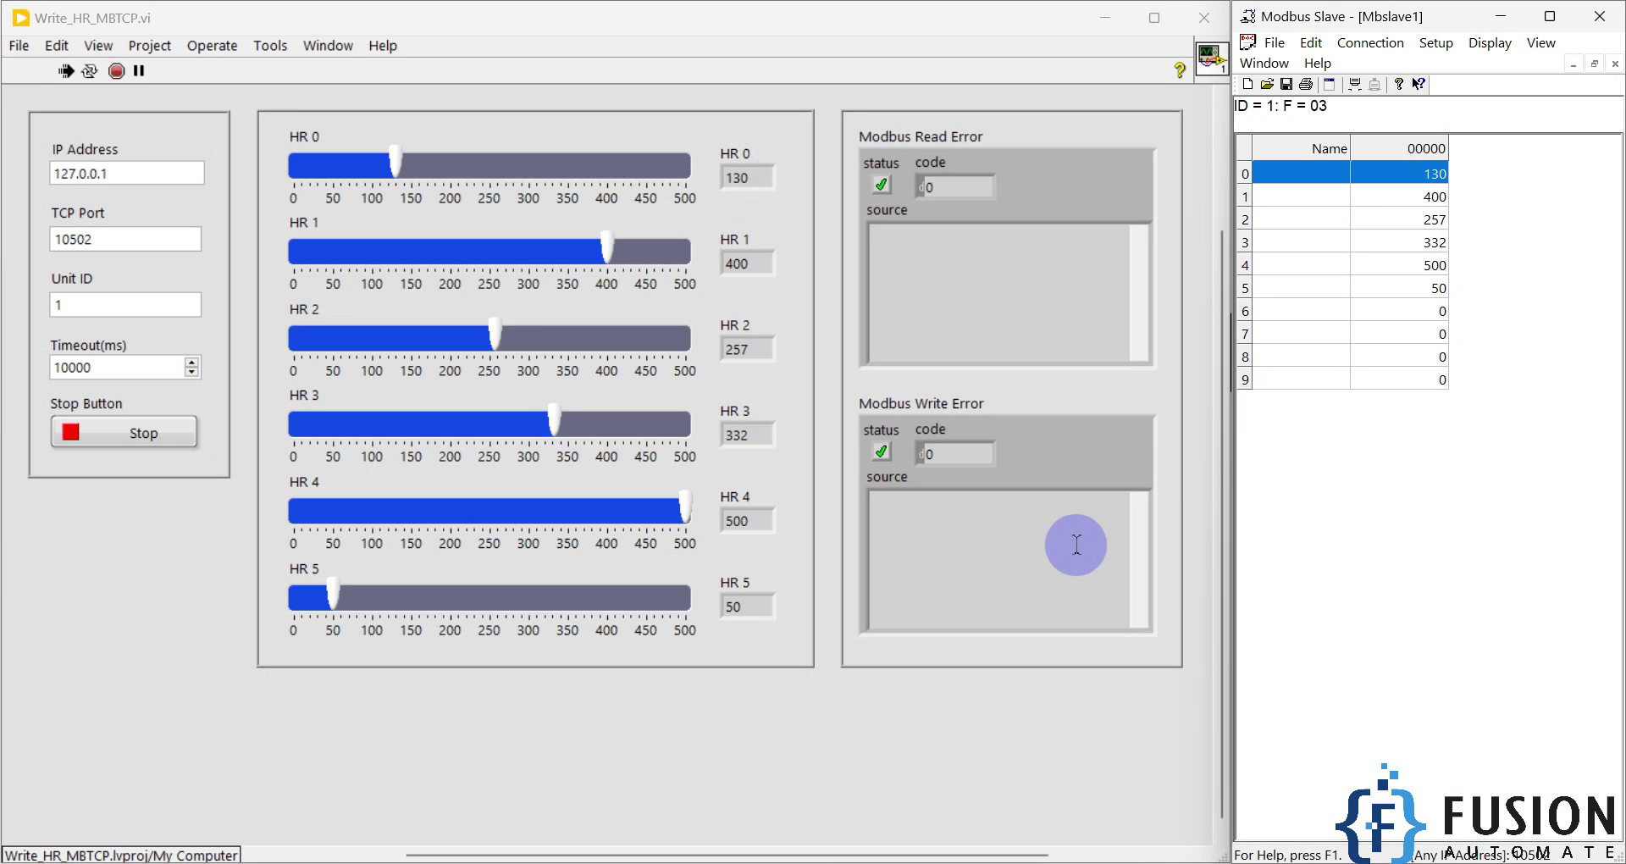
Step: Lower the sliders: HR 4 to 188, HR 2 to 61, HR 3 to 43, HR 1 to 222
left_click_drag(683, 507, 446, 531)
left_click_drag(495, 338, 342, 338)
left_click_drag(603, 252, 532, 254)
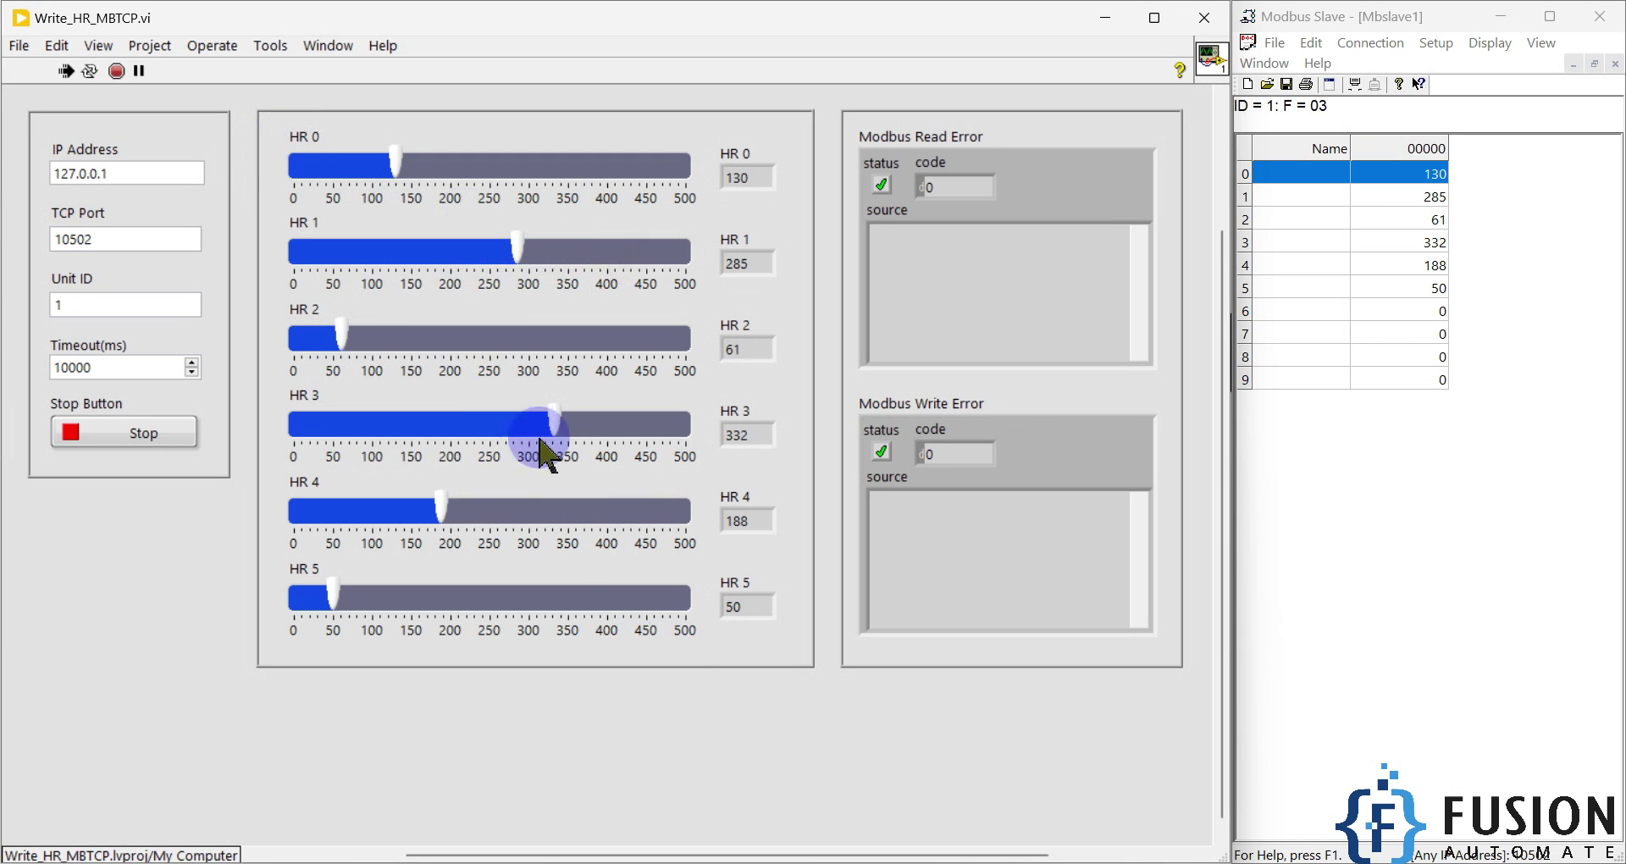
left_click_drag(553, 431, 328, 440)
left_click(512, 440)
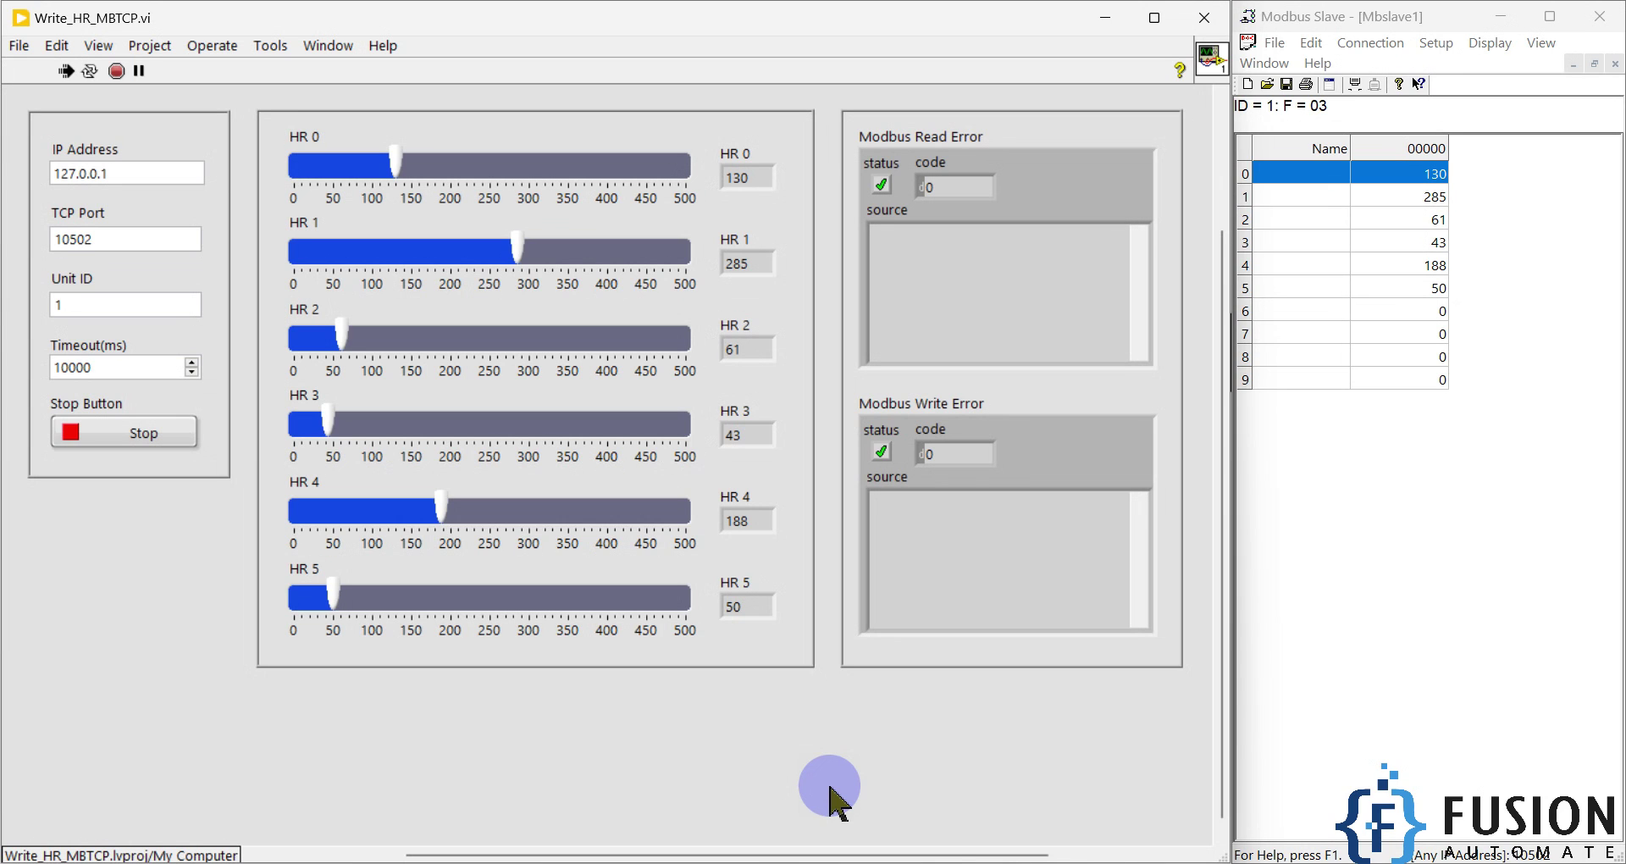
left_click_drag(518, 250, 472, 255)
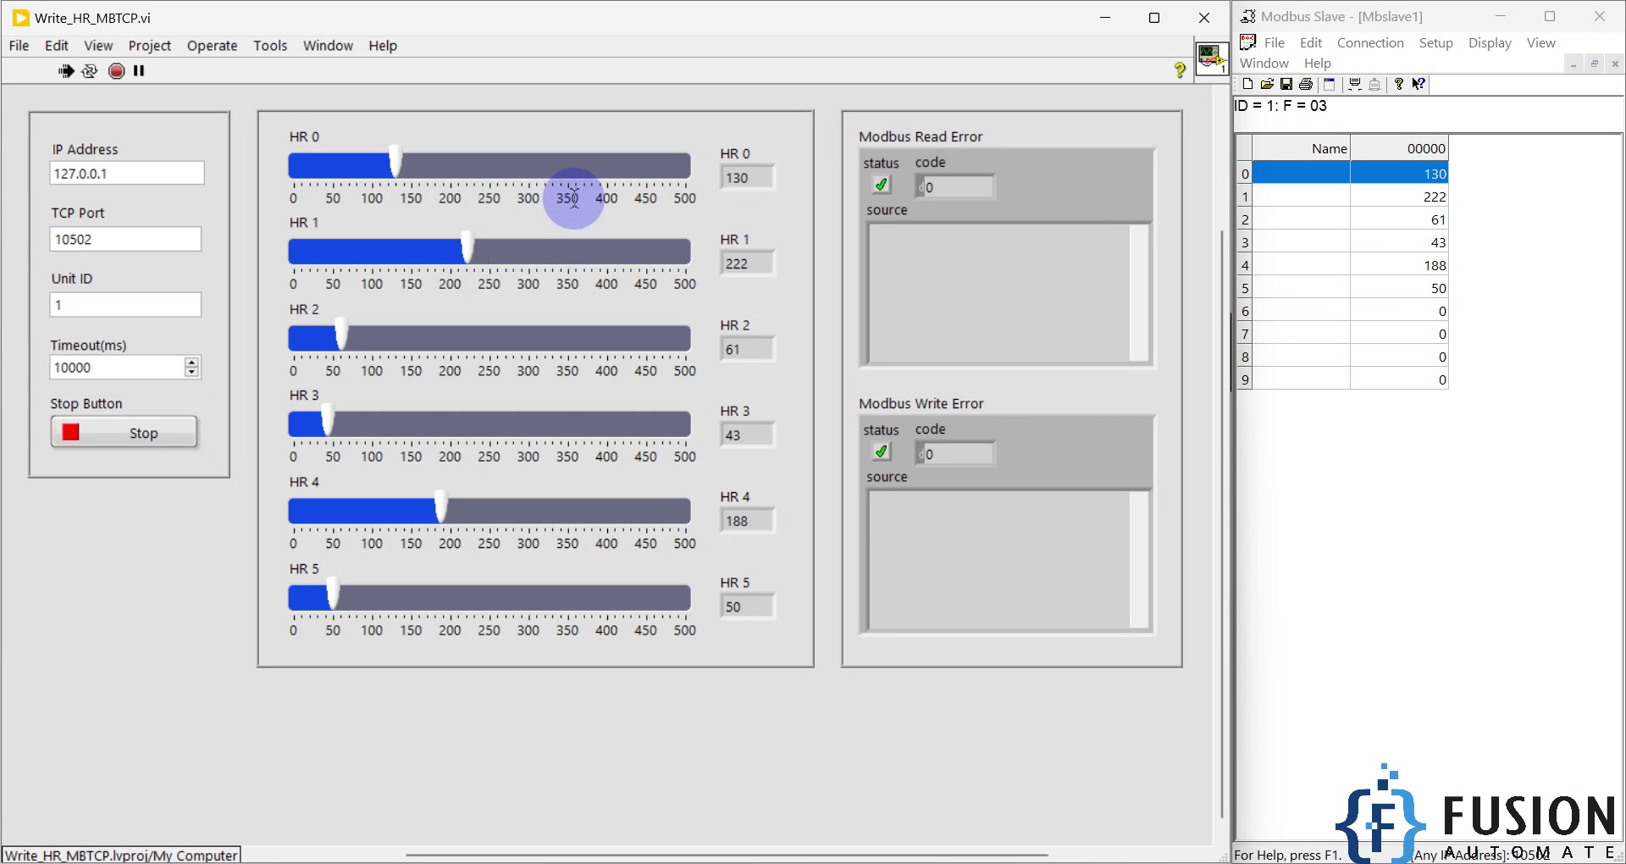
left_click(1486, 26)
left_click(1436, 42)
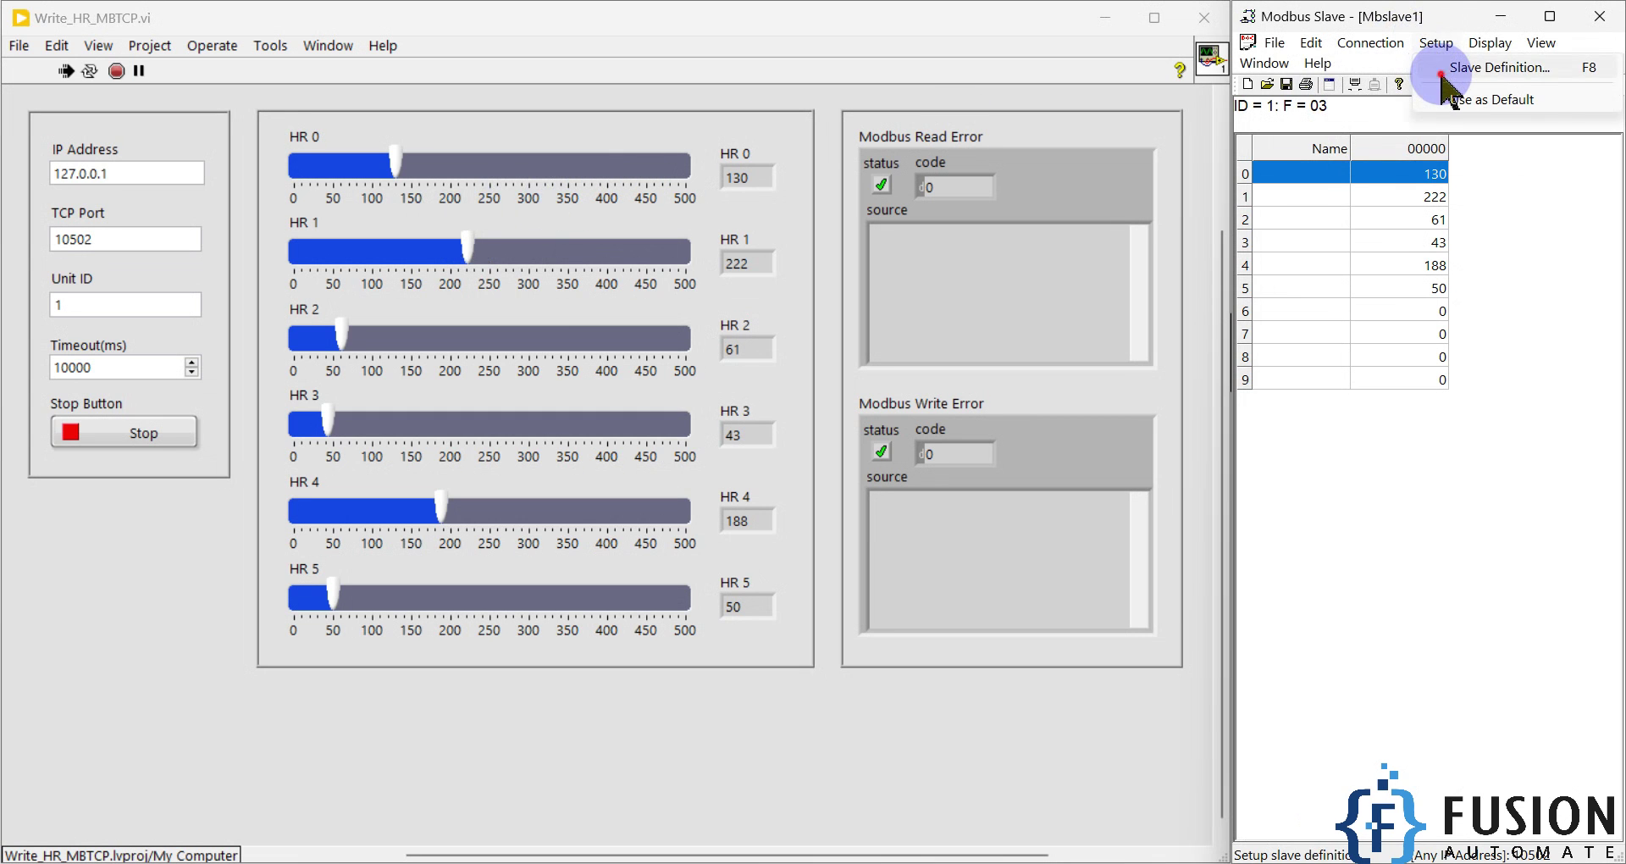
left_click(1443, 69)
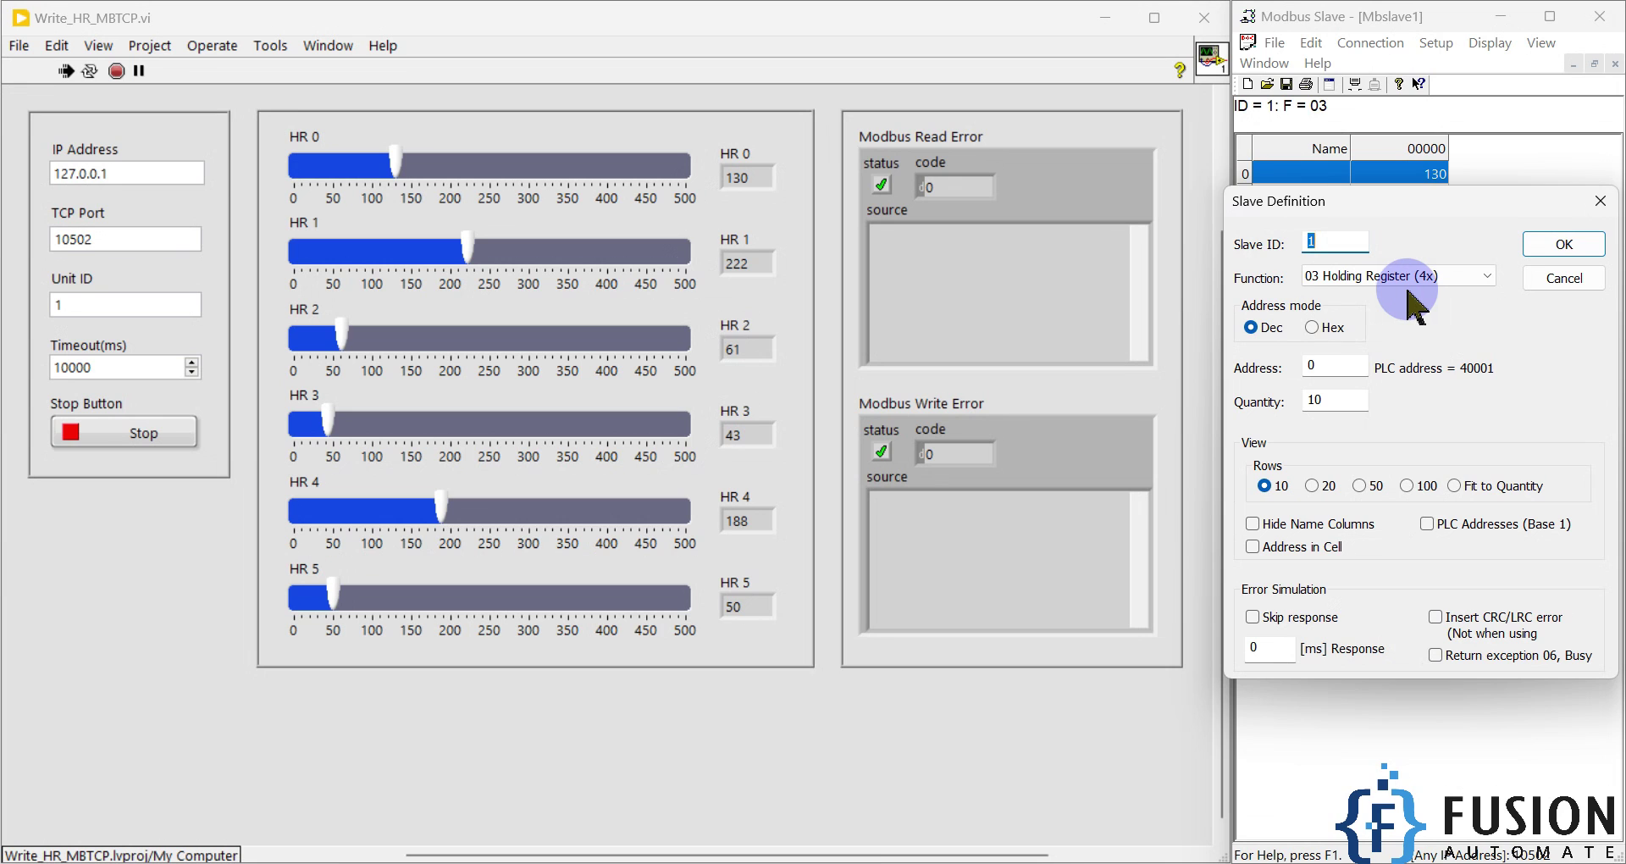
left_click(1575, 243)
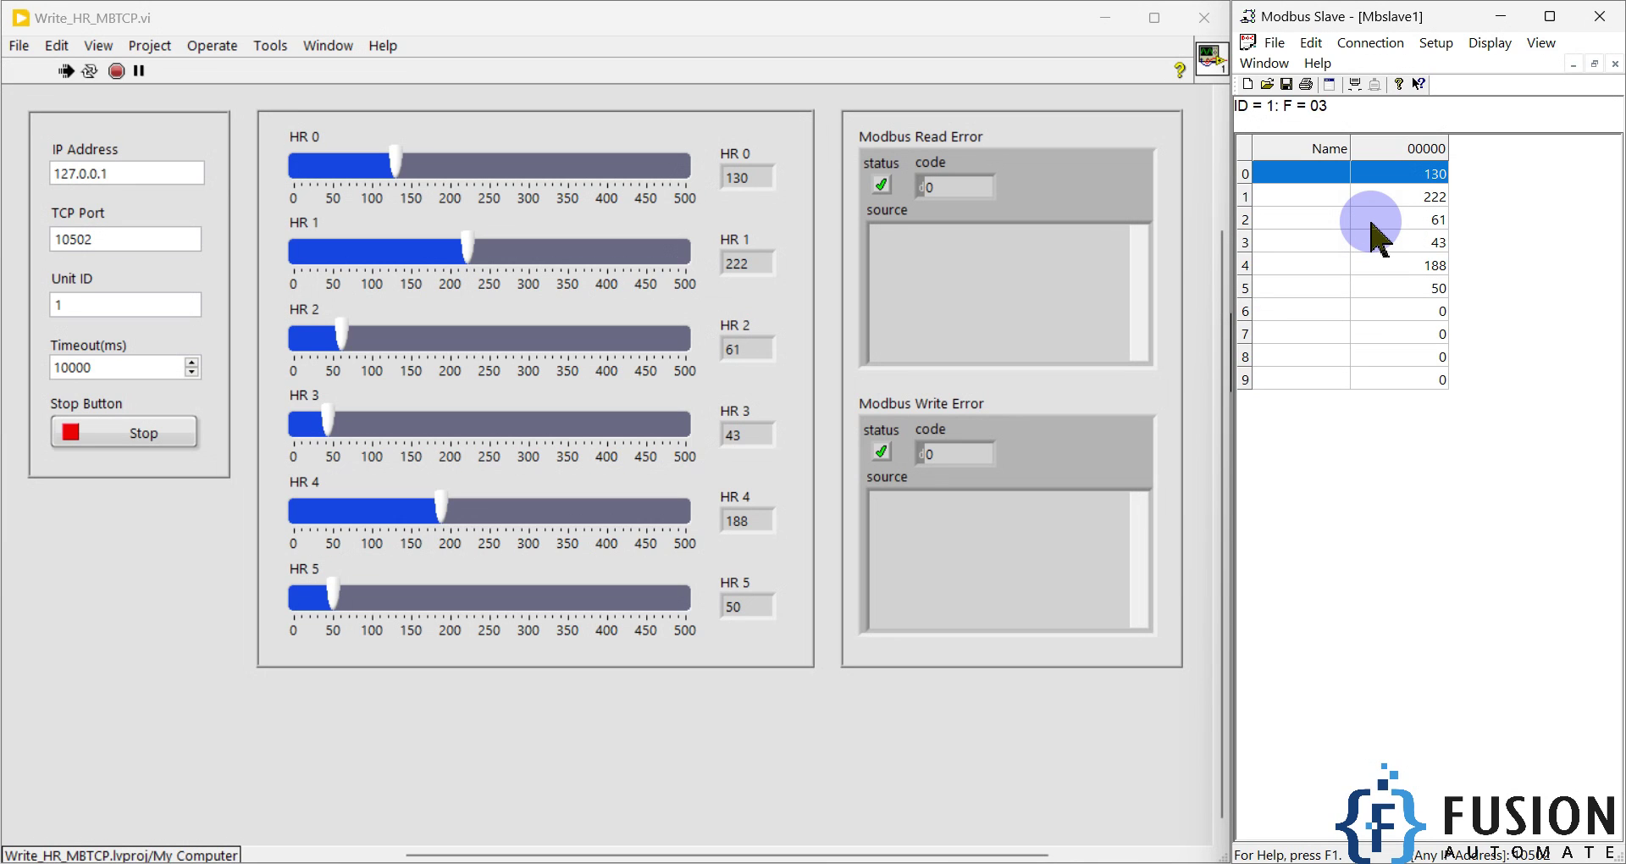
left_click(1436, 42)
left_click(1451, 67)
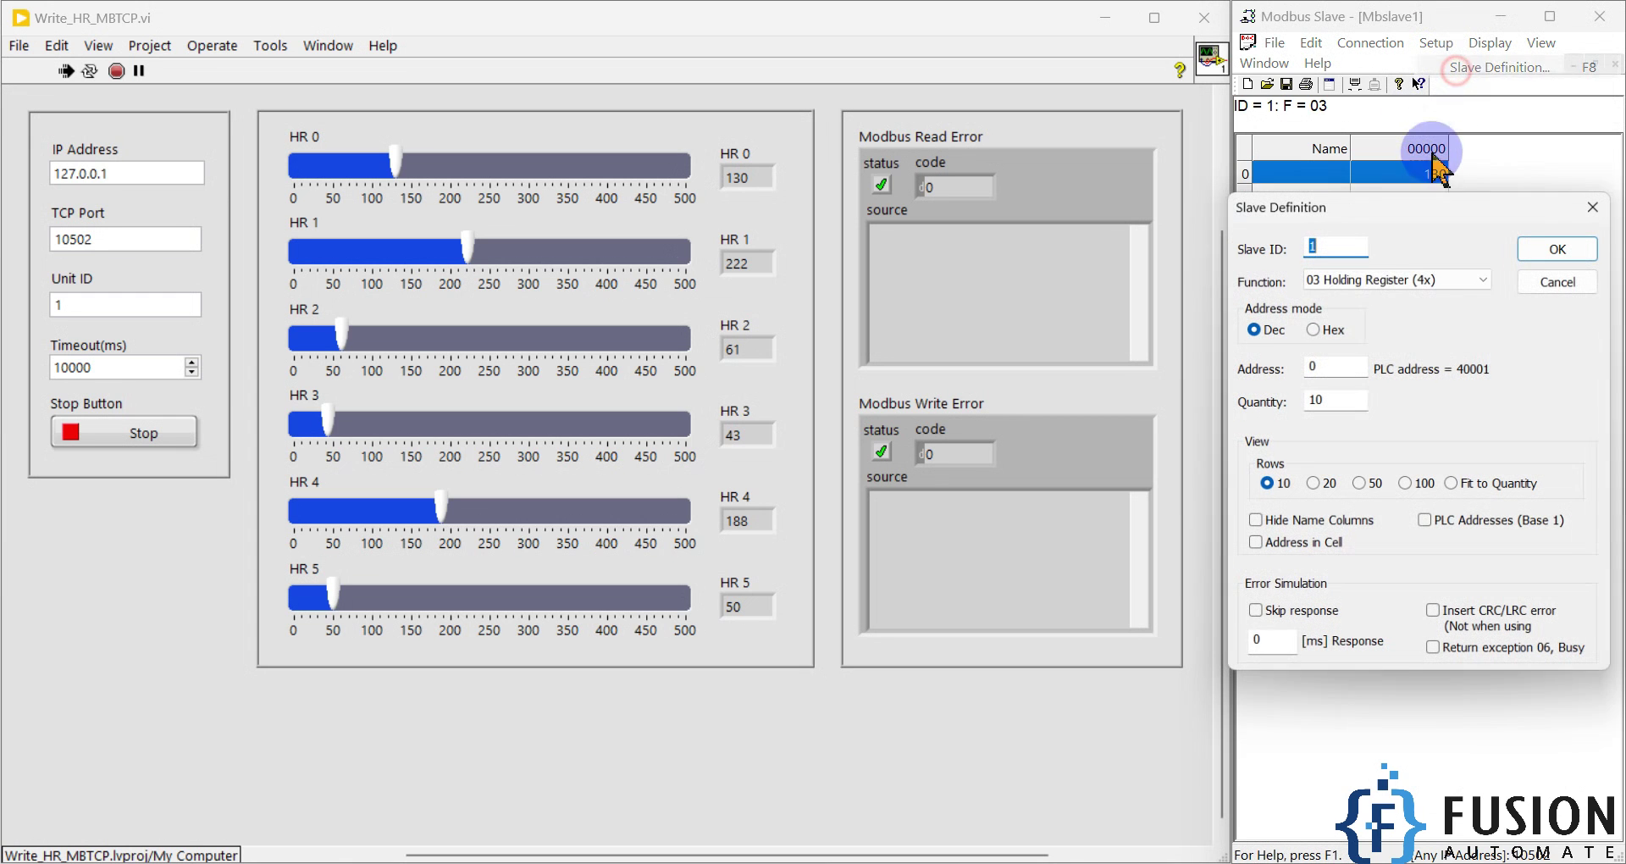
left_click(1378, 277)
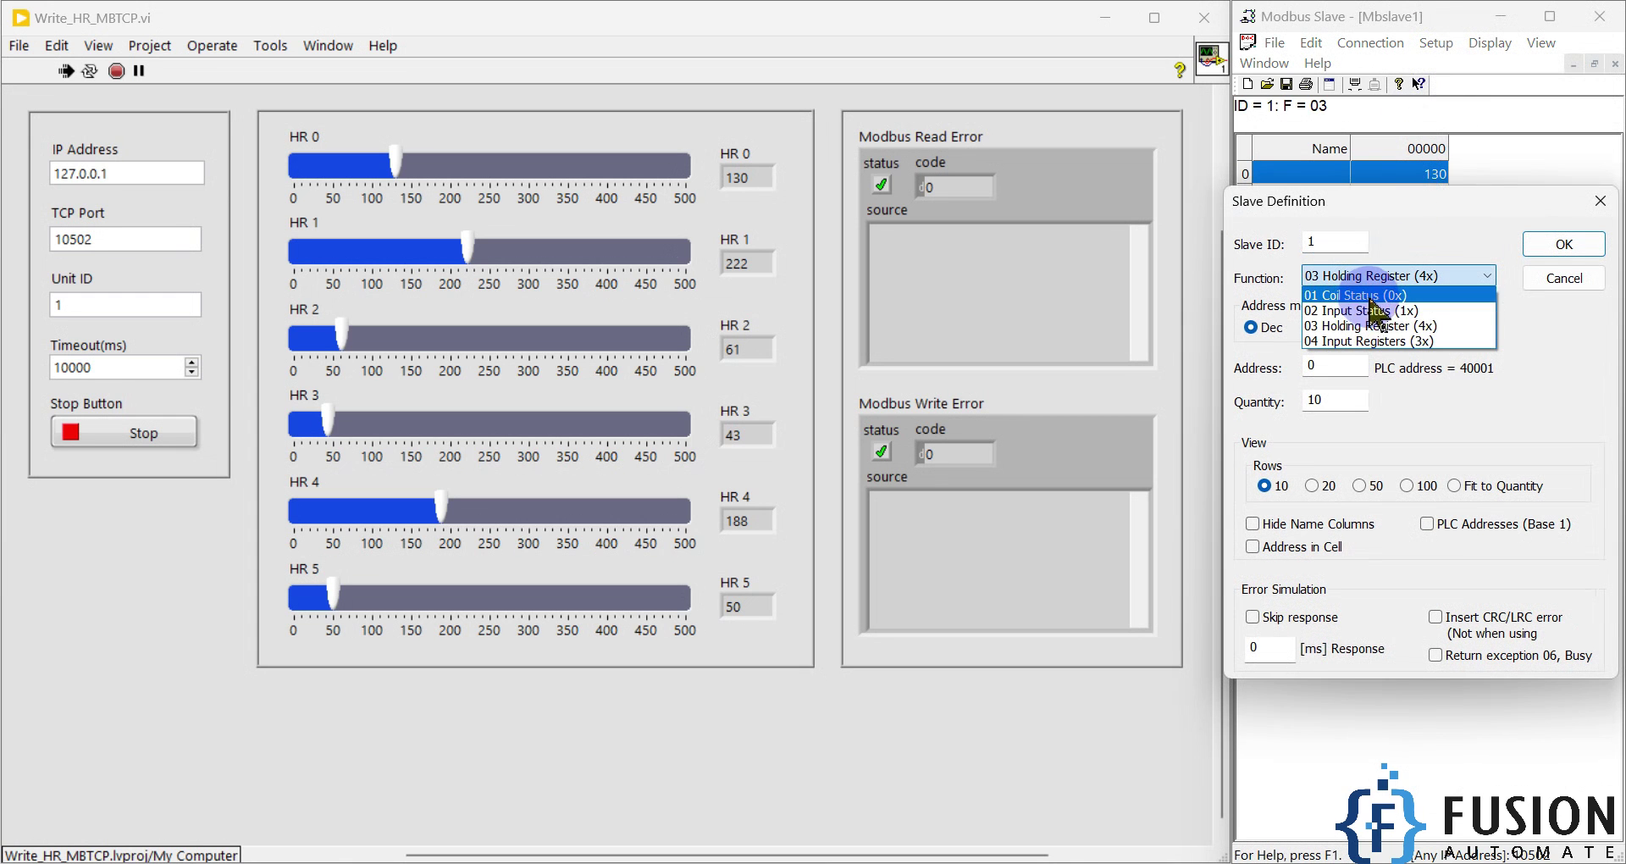
left_click(1559, 286)
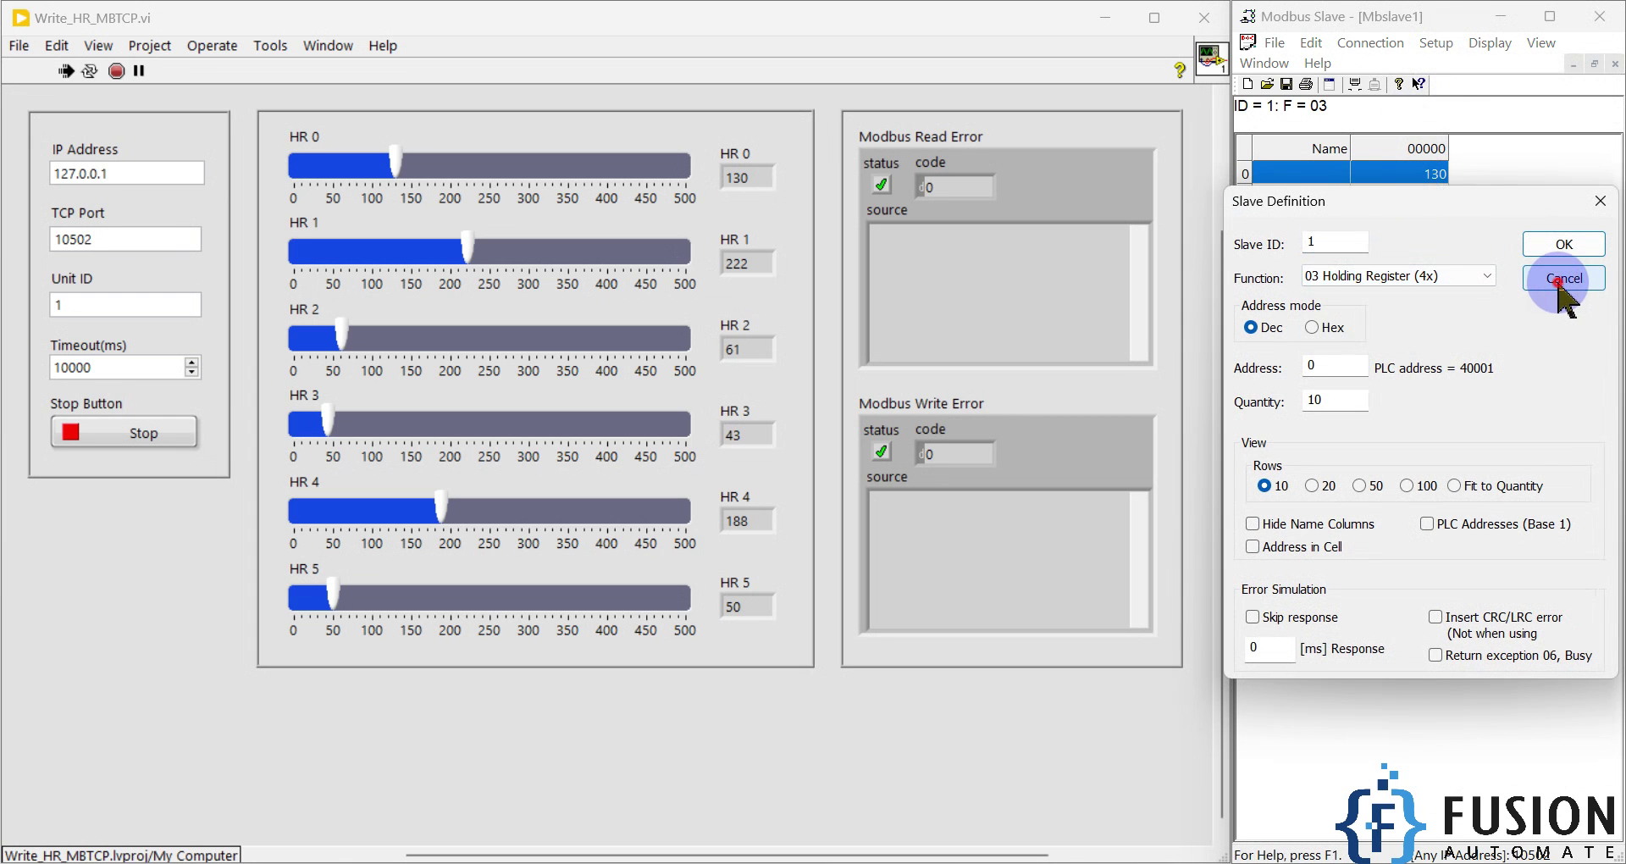